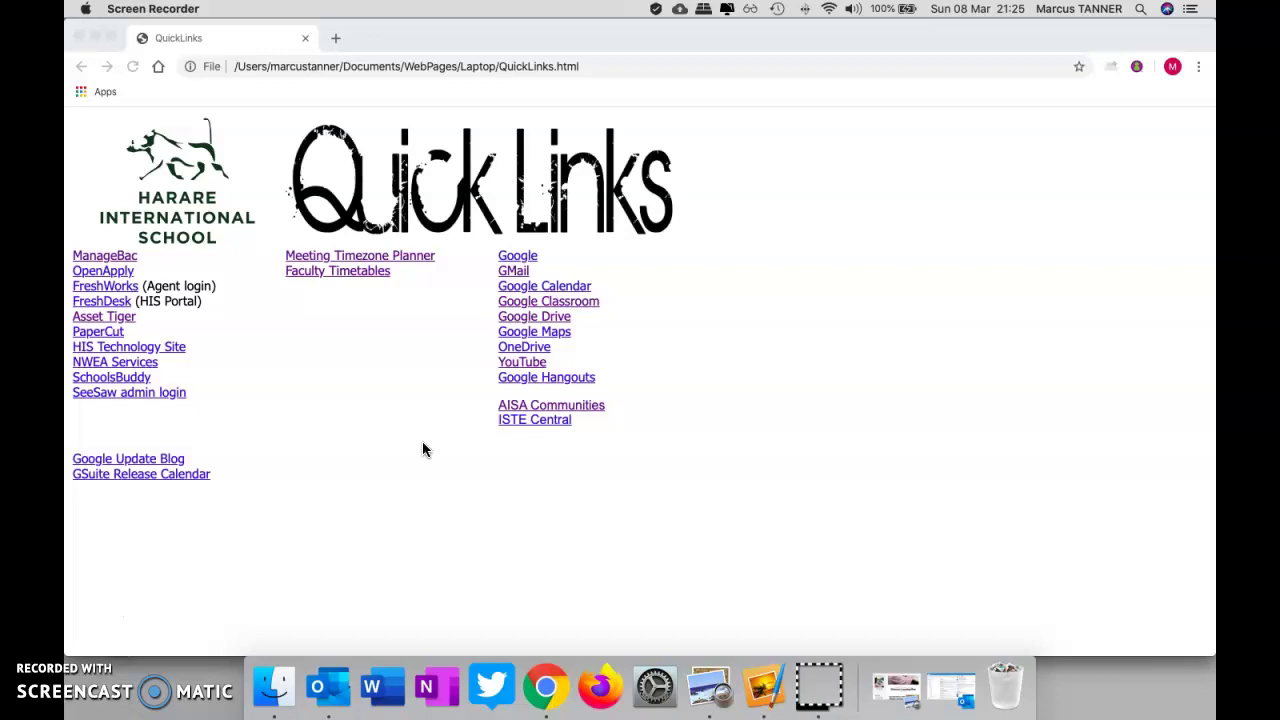
- Search the Chrome Web Store for 'screencastify' and add Screencastify - Screen Video Recorder to Chrome
{"action": "left_click", "coordinate": [97, 91]}
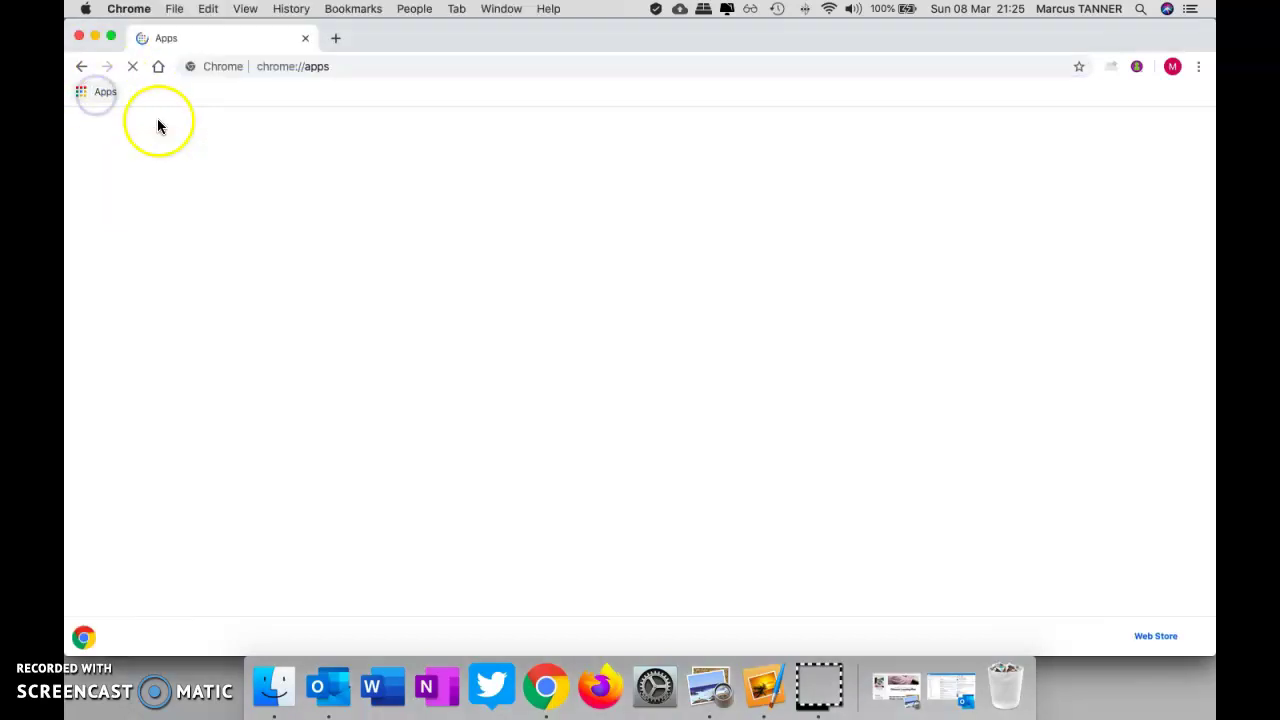
{"action": "left_click", "coordinate": [280, 236]}
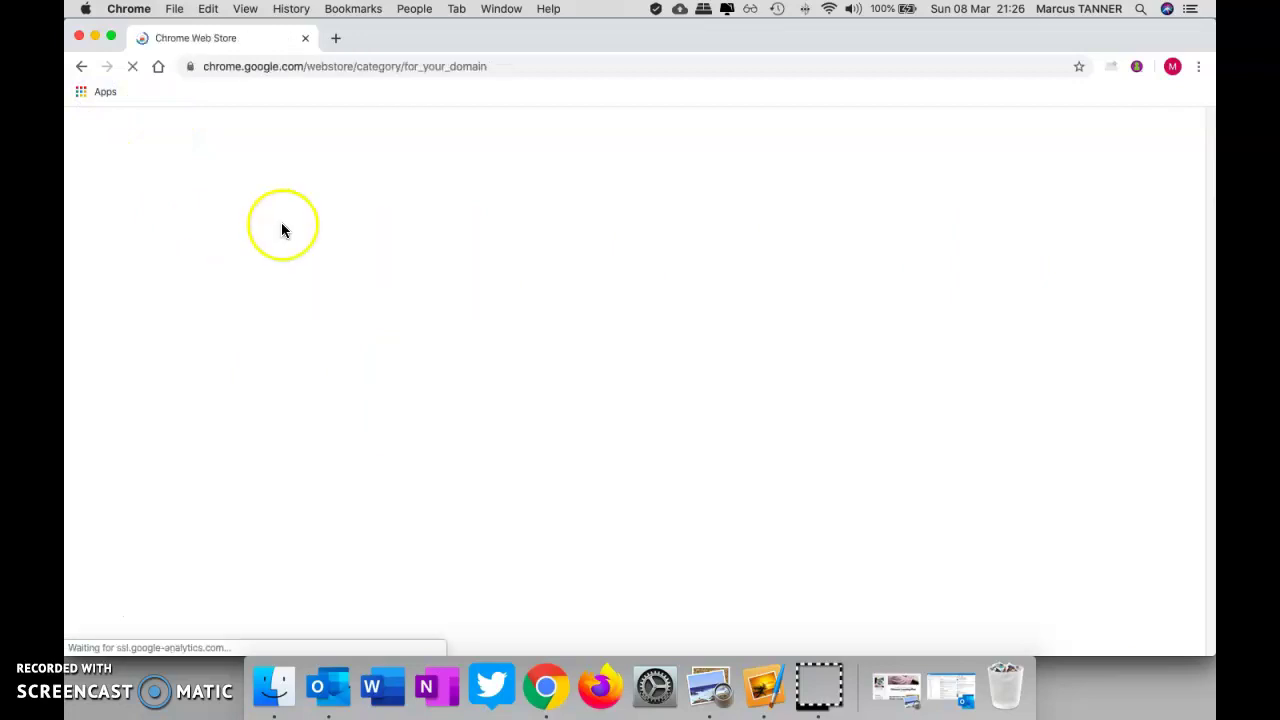
{"action": "left_click", "coordinate": [244, 192]}
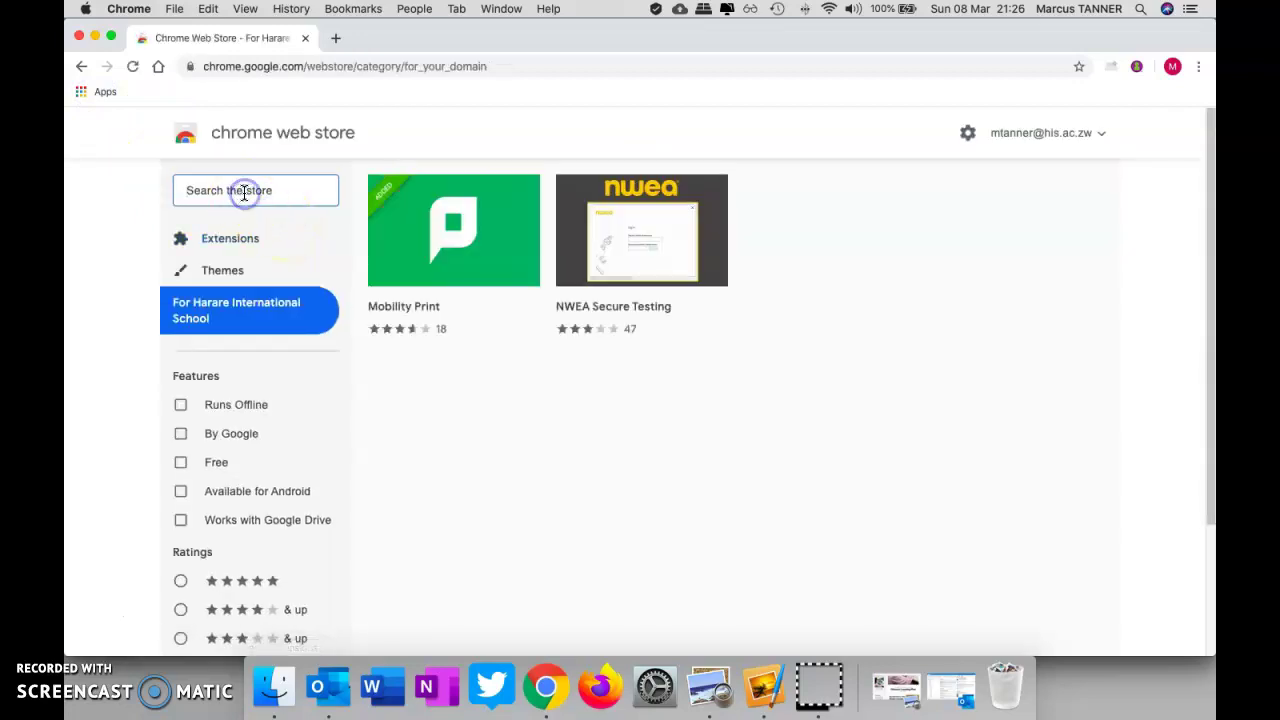
{"action": "type", "text": "screen"}
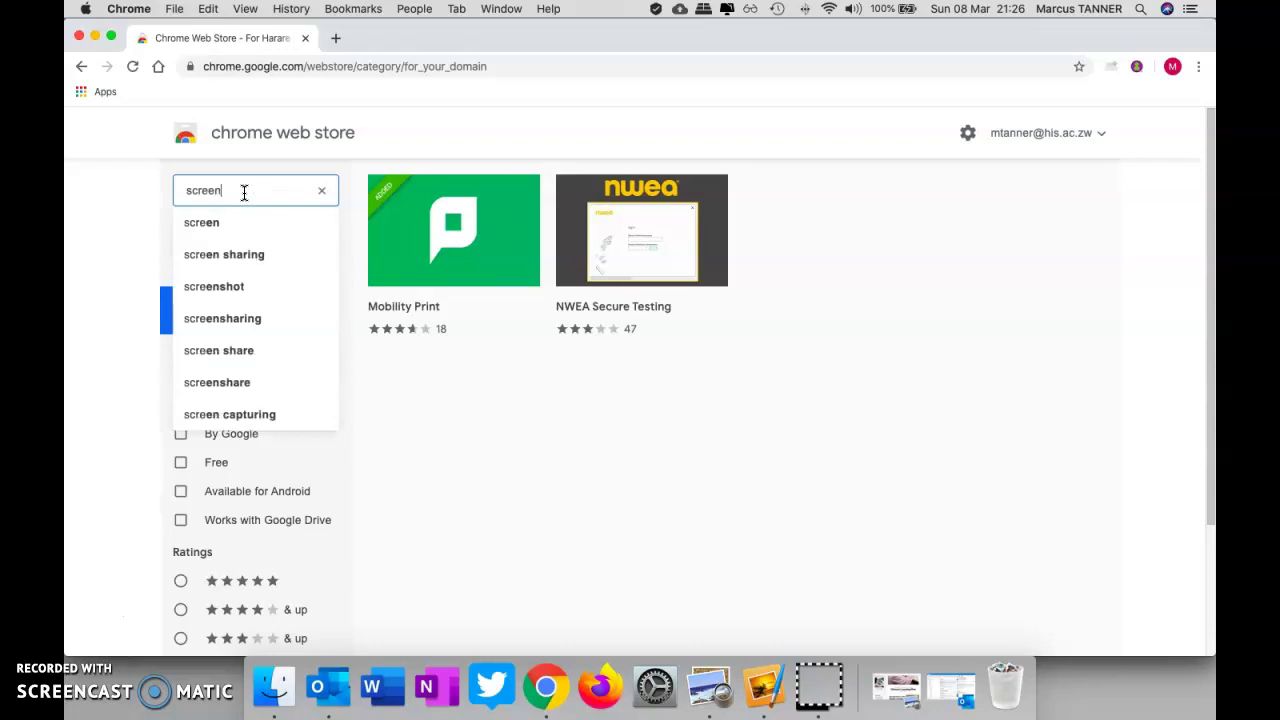
{"action": "type", "text": "castify"}
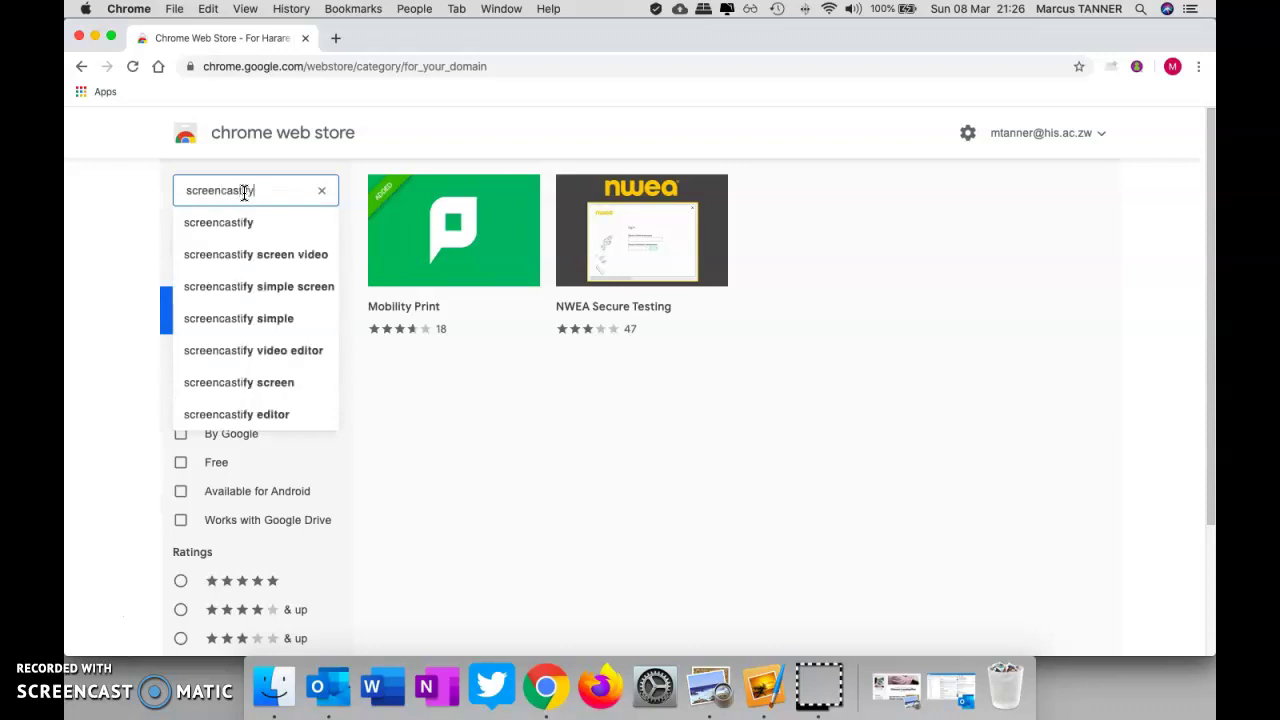
{"action": "key", "text": "Return"}
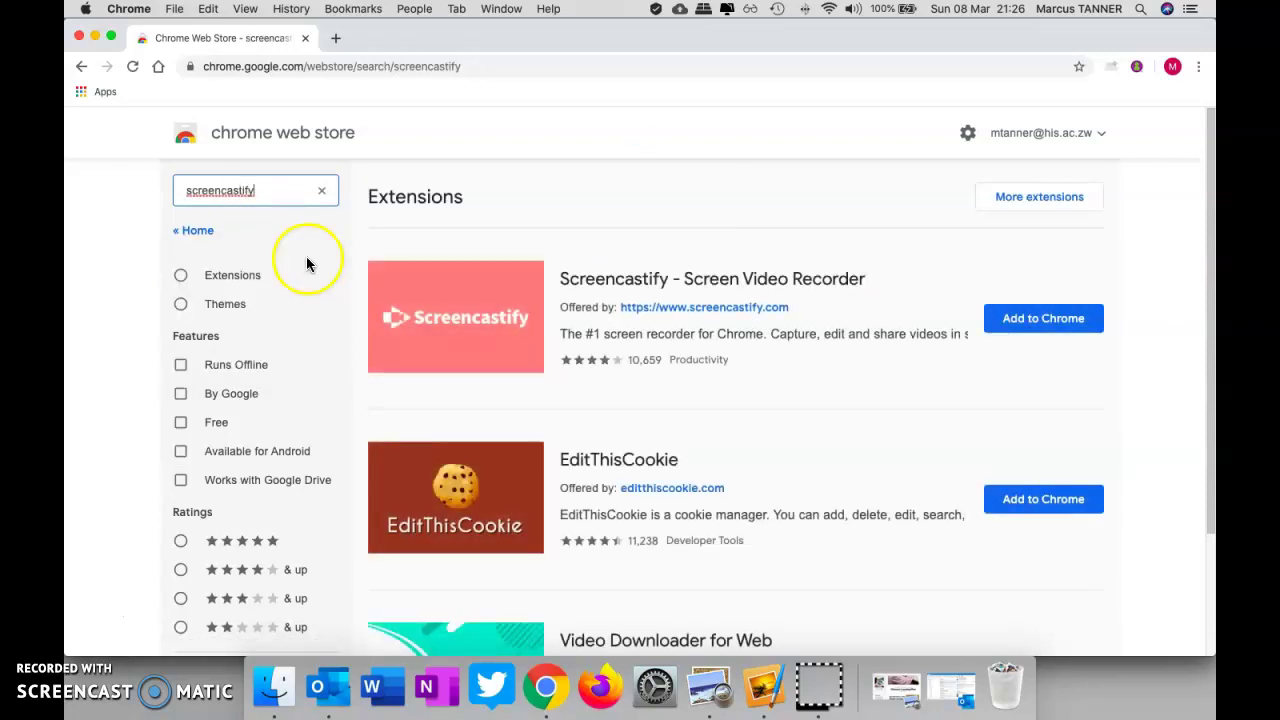
{"action": "left_click", "coordinate": [1020, 317]}
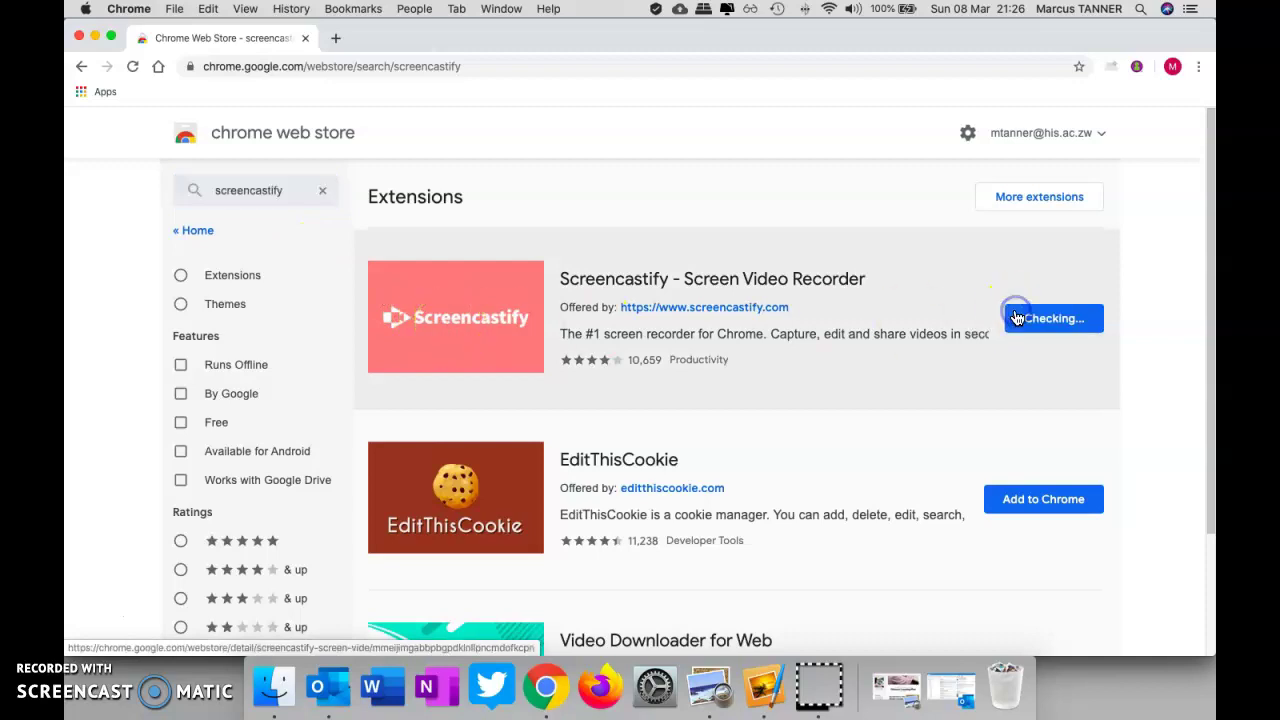
{"action": "left_click", "coordinate": [763, 245]}
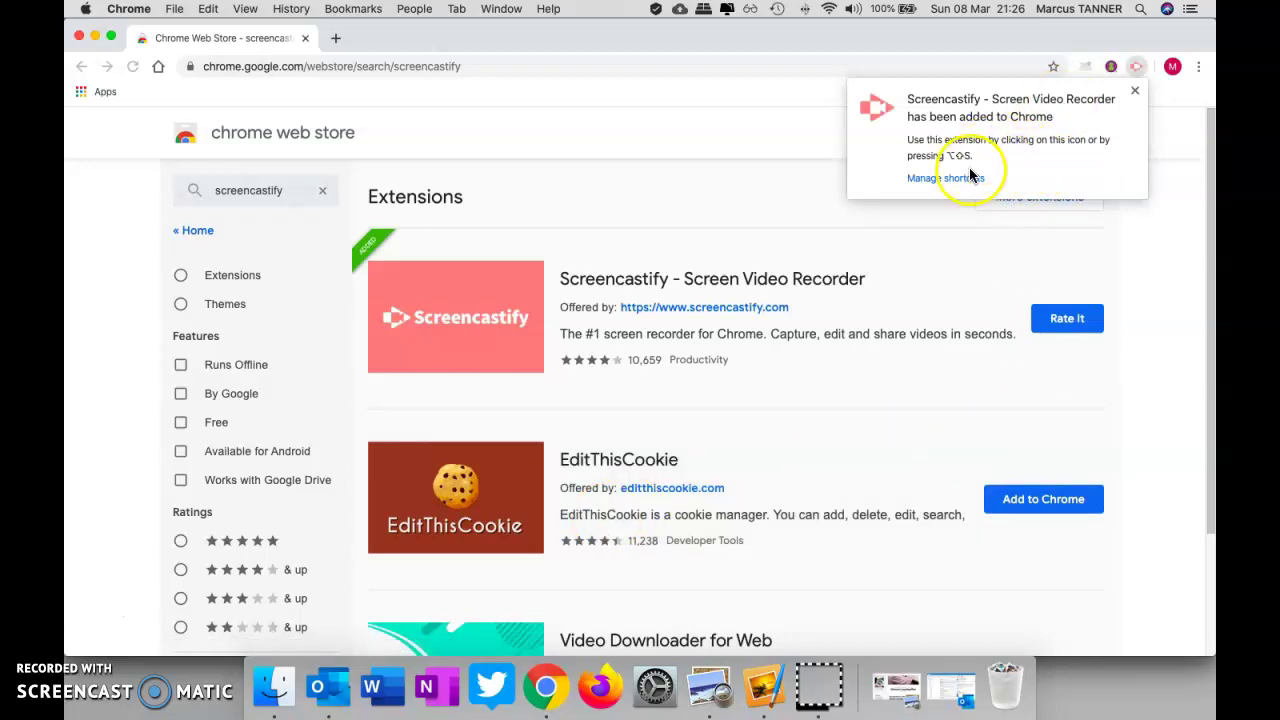
- Open the Screencastify extension's Options page from its toolbar icon menu
{"action": "left_click", "coordinate": [1135, 90]}
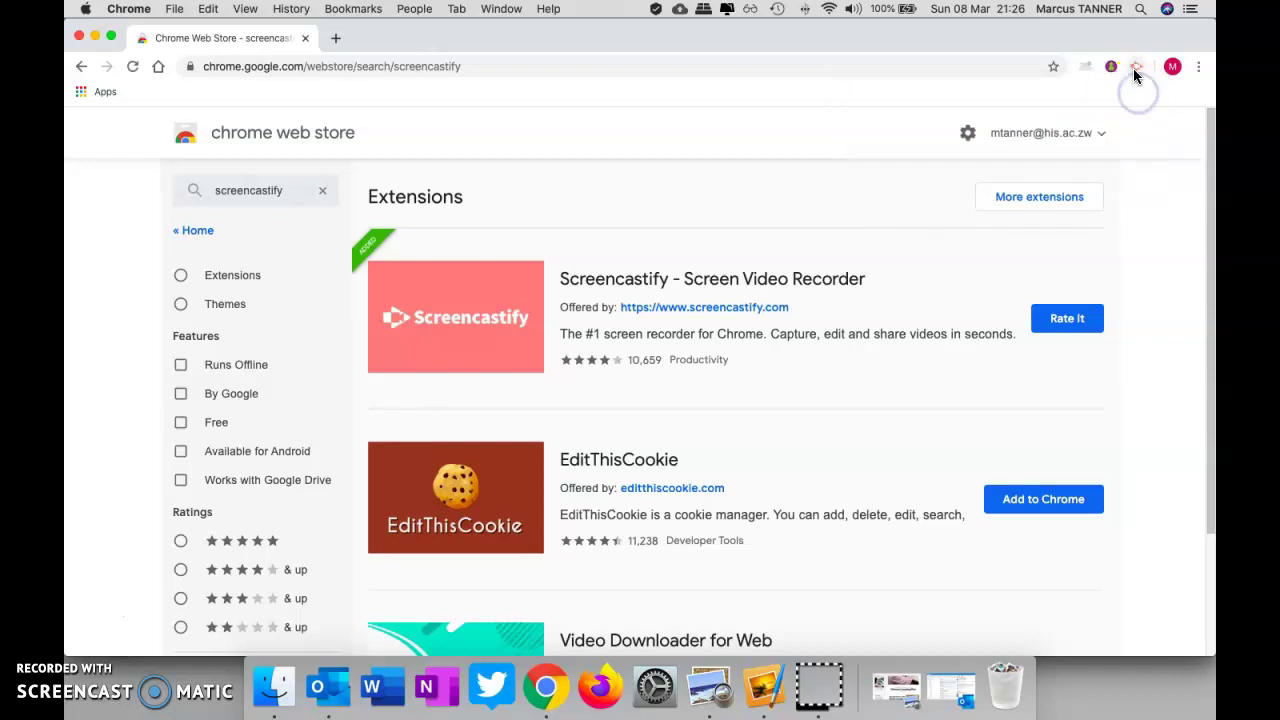
{"action": "right_click", "coordinate": [1133, 65]}
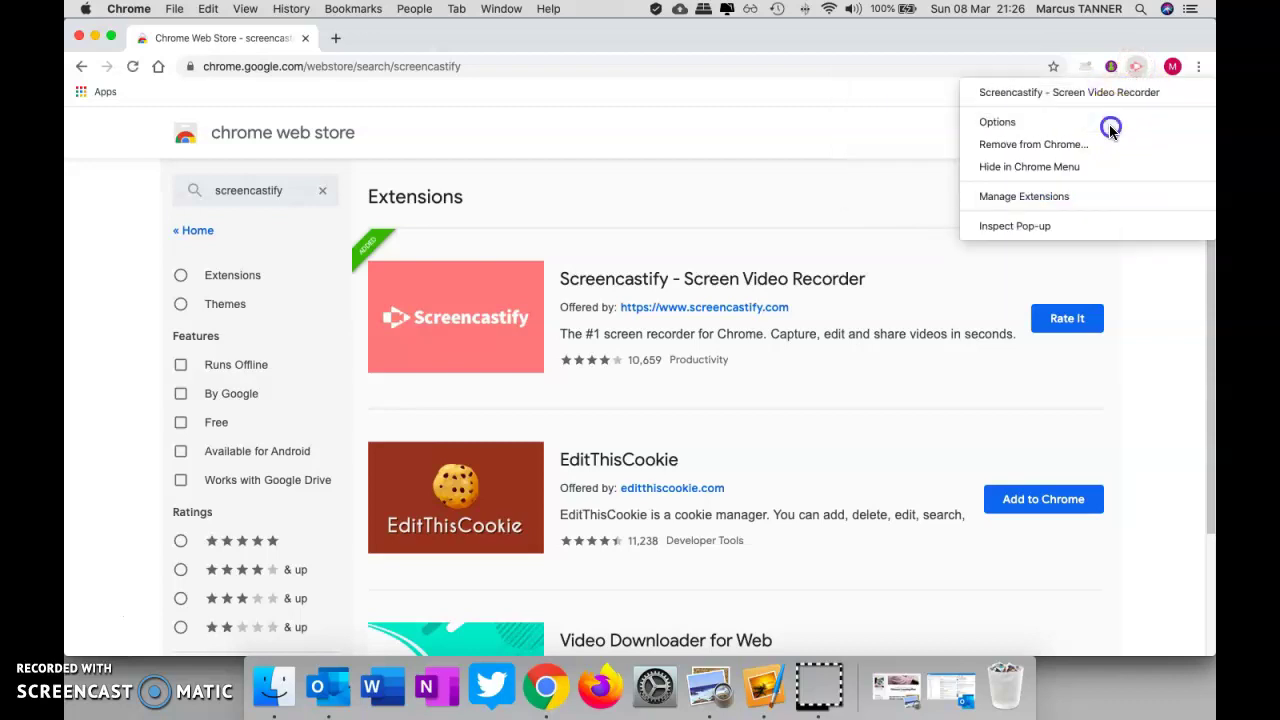
{"action": "left_click", "coordinate": [1111, 125]}
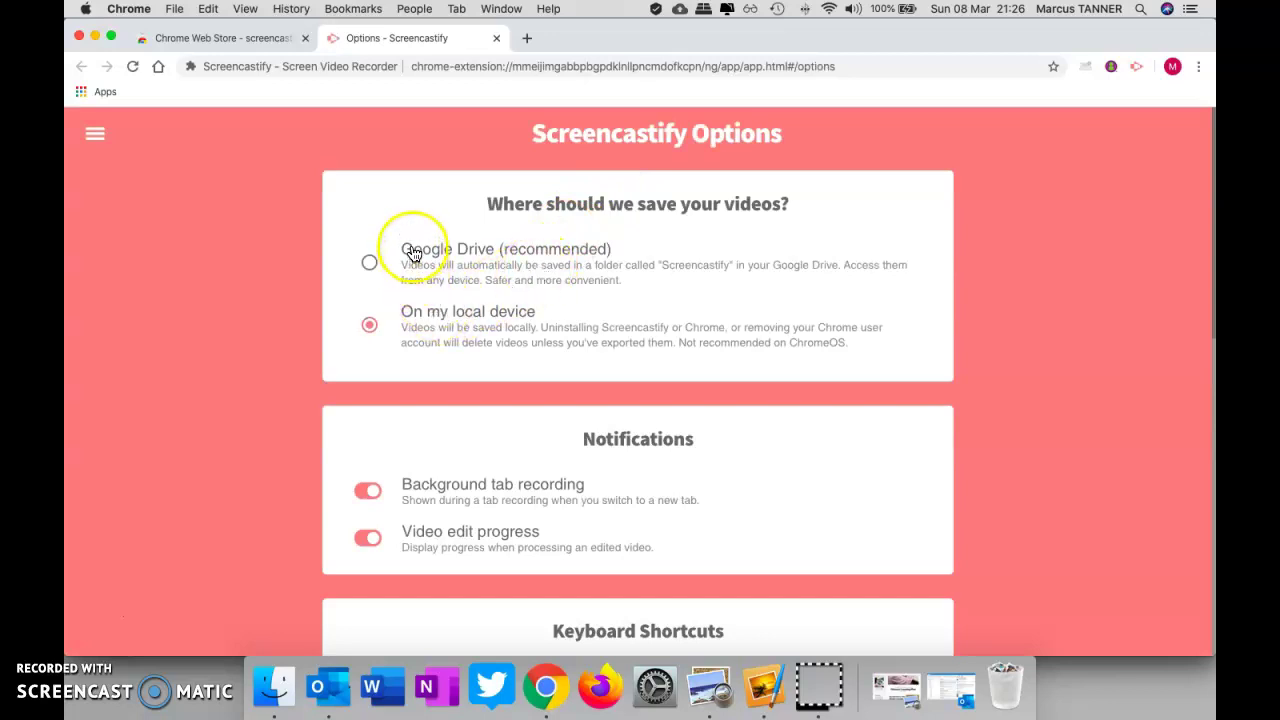
- Try local device as the save location, then keep videos saved to Google Drive
{"action": "left_click", "coordinate": [370, 265]}
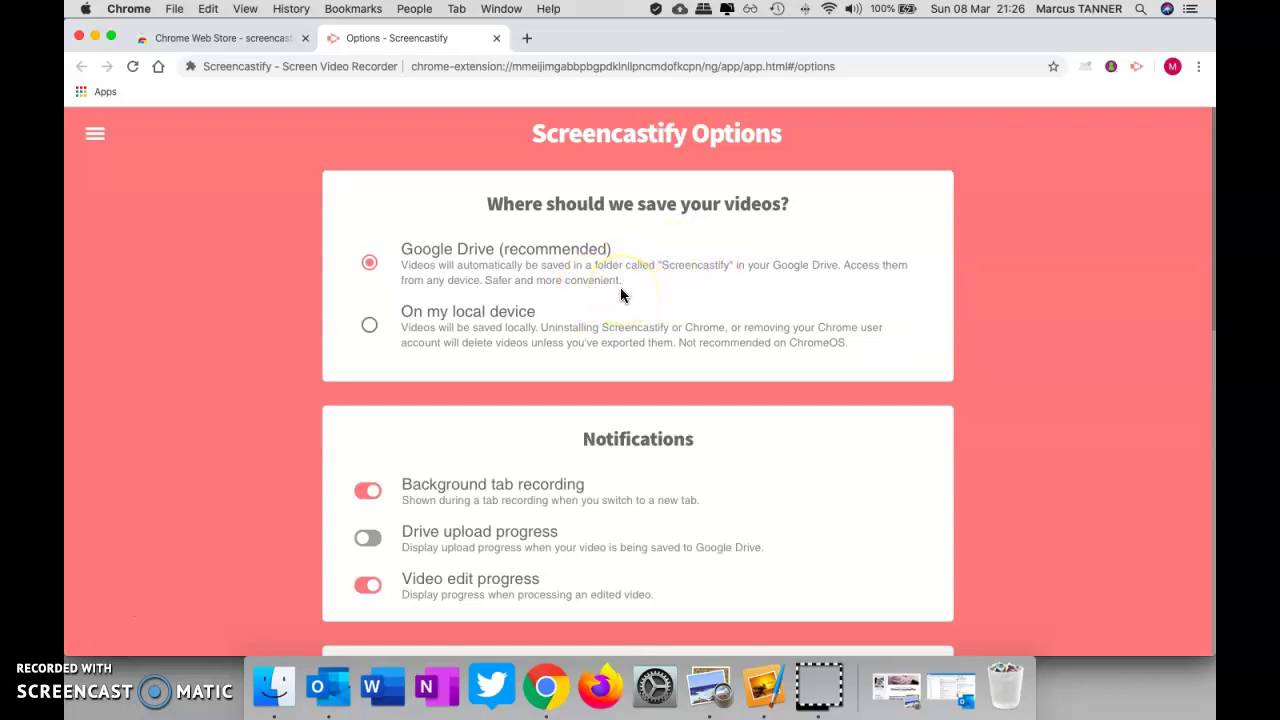
{"action": "scroll", "coordinate": [620, 287], "scroll_direction": "down", "scroll_amount": 2}
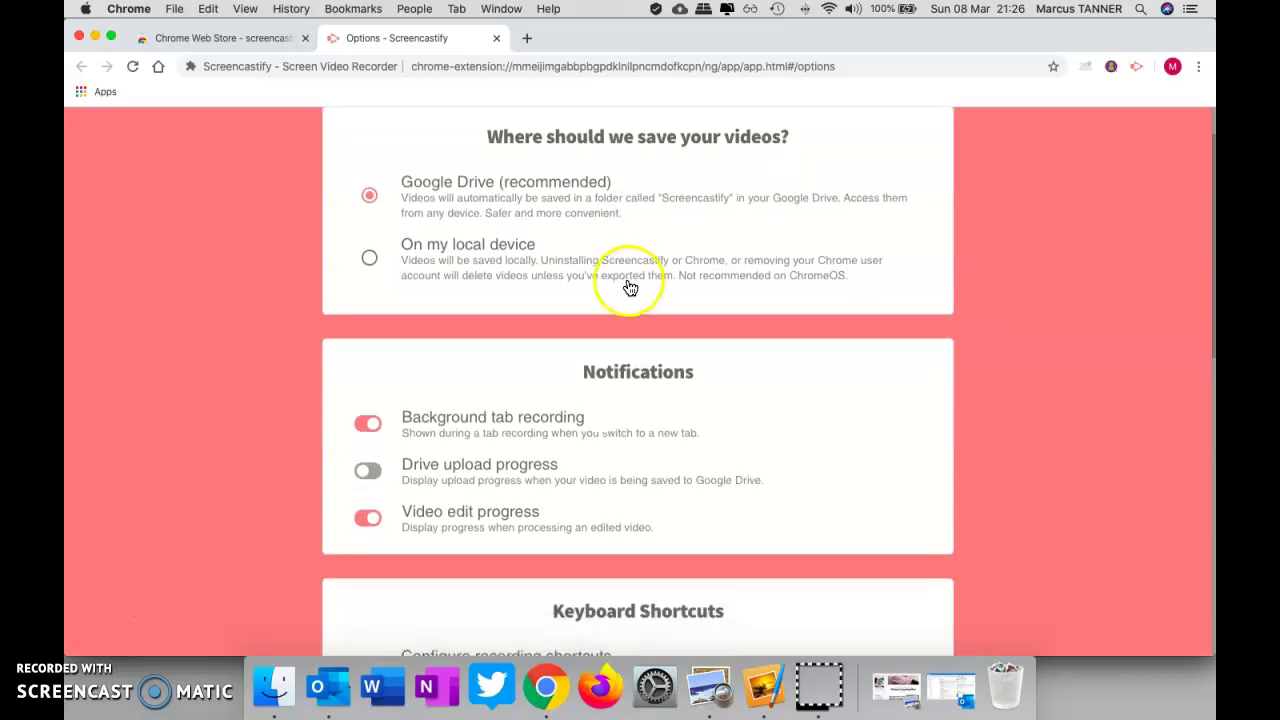
{"action": "scroll", "coordinate": [652, 330], "scroll_direction": "down", "scroll_amount": 1}
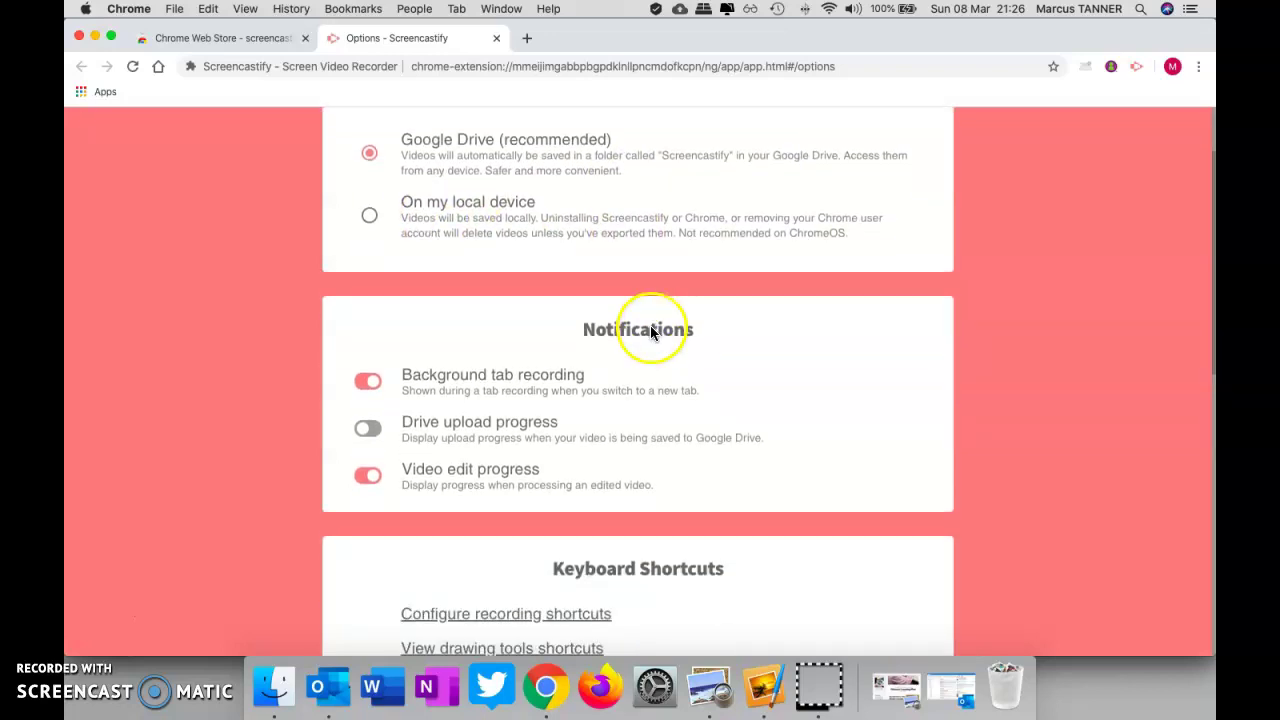
{"action": "scroll", "coordinate": [640, 357], "scroll_direction": "down", "scroll_amount": 2}
{"action": "scroll", "coordinate": [600, 330], "scroll_direction": "up", "scroll_amount": 3}
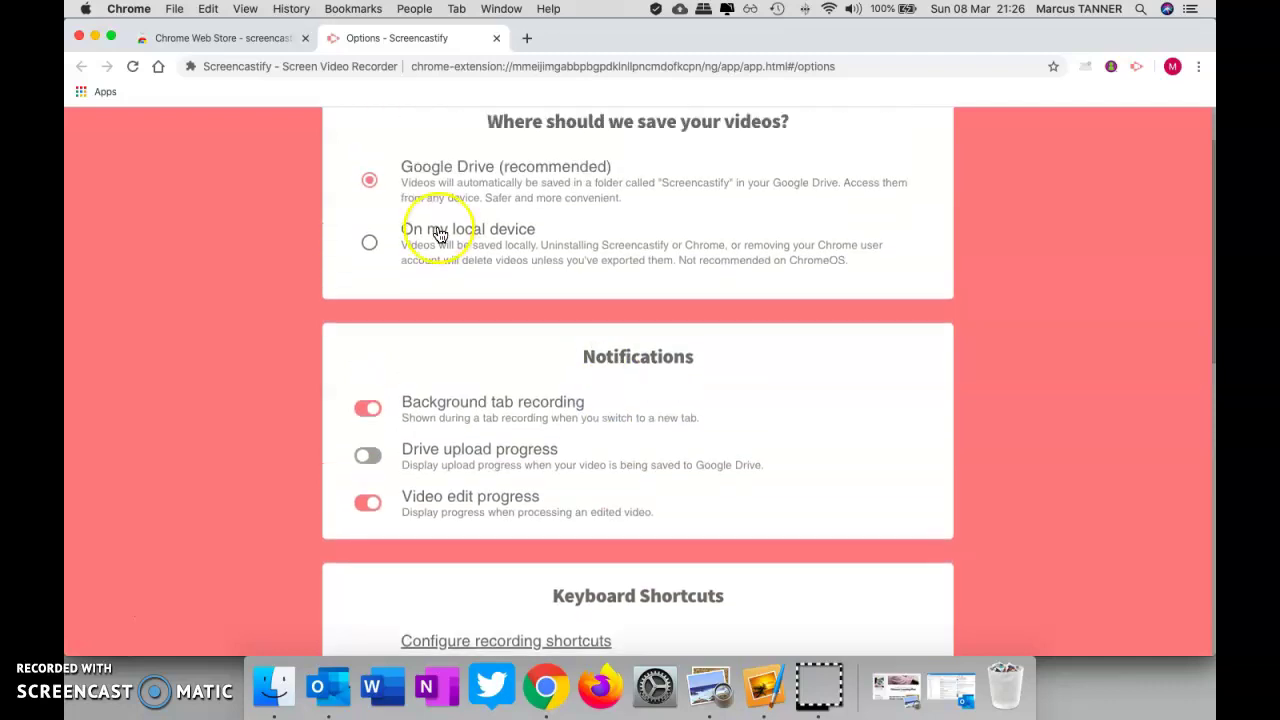
{"action": "left_click", "coordinate": [369, 268]}
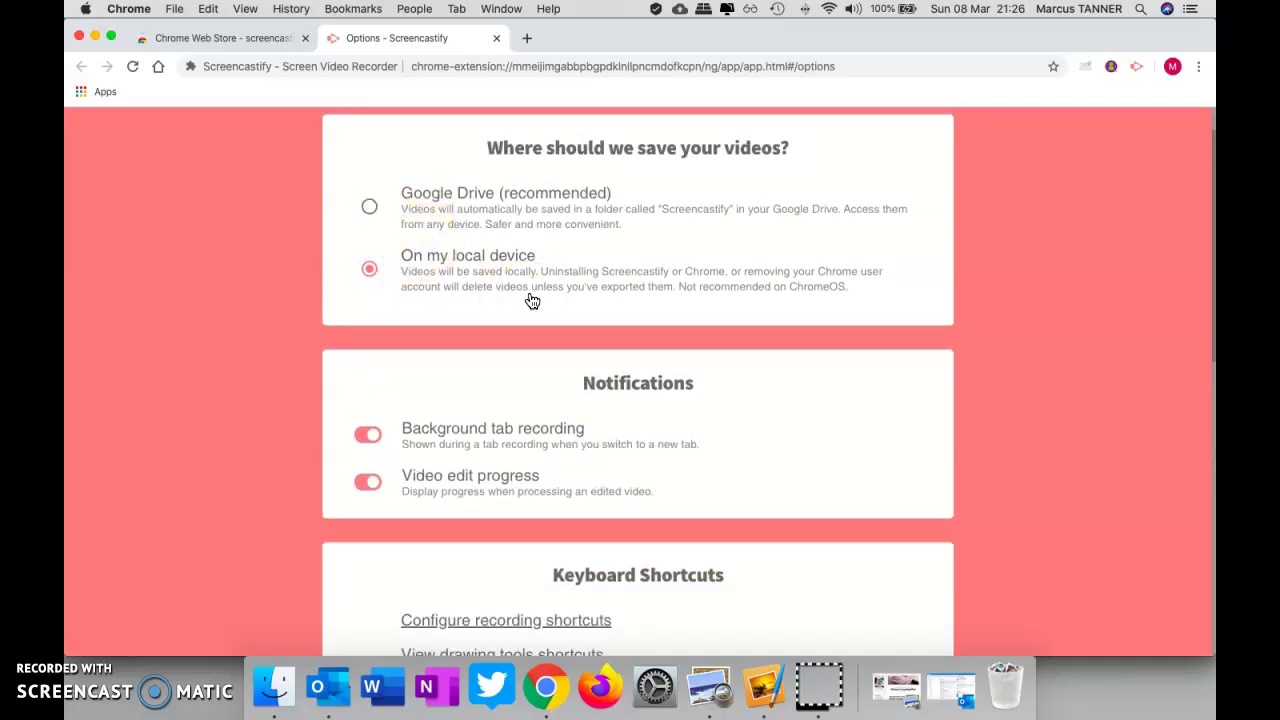
{"action": "left_click", "coordinate": [369, 206]}
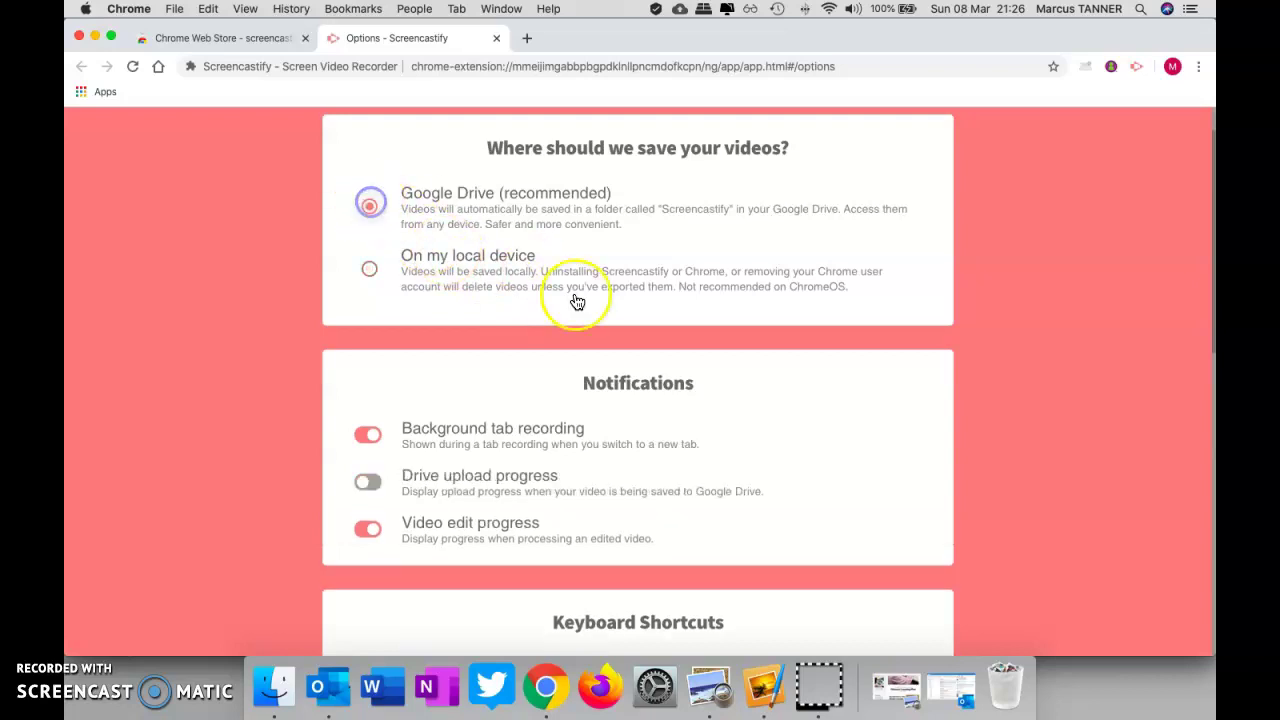
- Turn on Drive upload progress notifications and review the remaining Screencastify settings
{"action": "scroll", "coordinate": [577, 300], "scroll_direction": "down", "scroll_amount": 2}
{"action": "scroll", "coordinate": [529, 329], "scroll_direction": "up", "scroll_amount": 3}
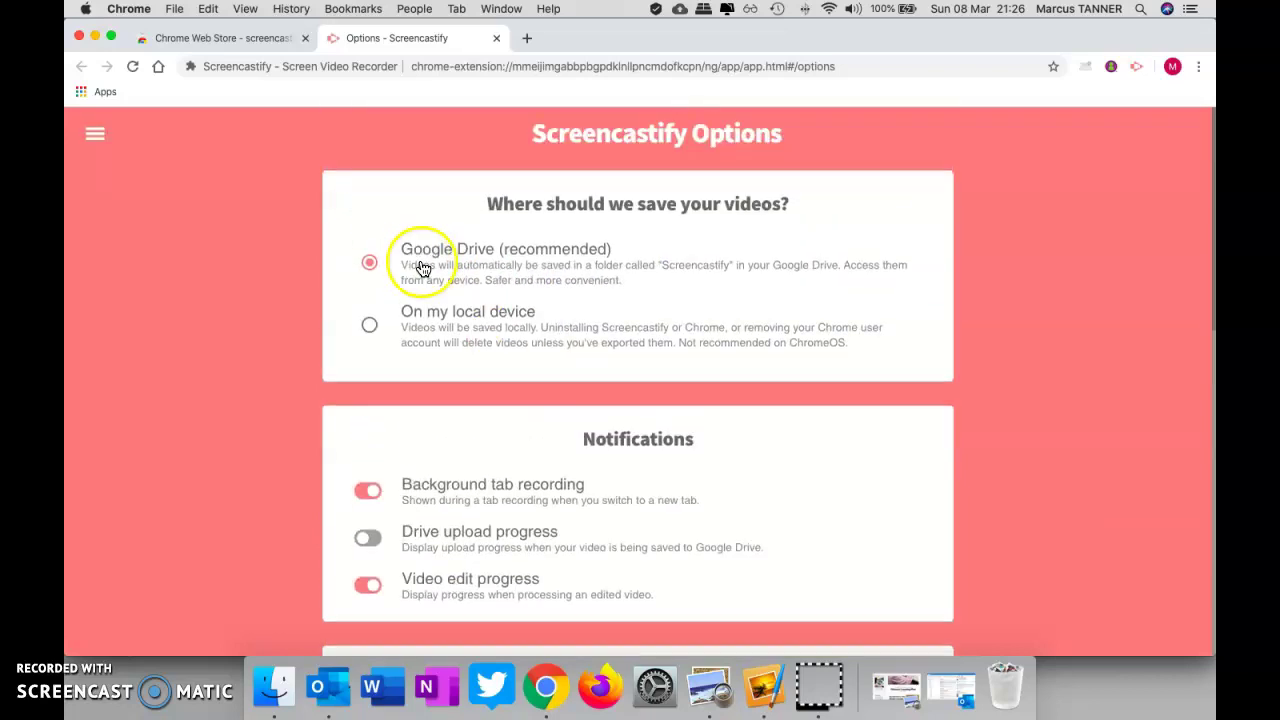
{"action": "scroll", "coordinate": [500, 370], "scroll_direction": "down", "scroll_amount": 2}
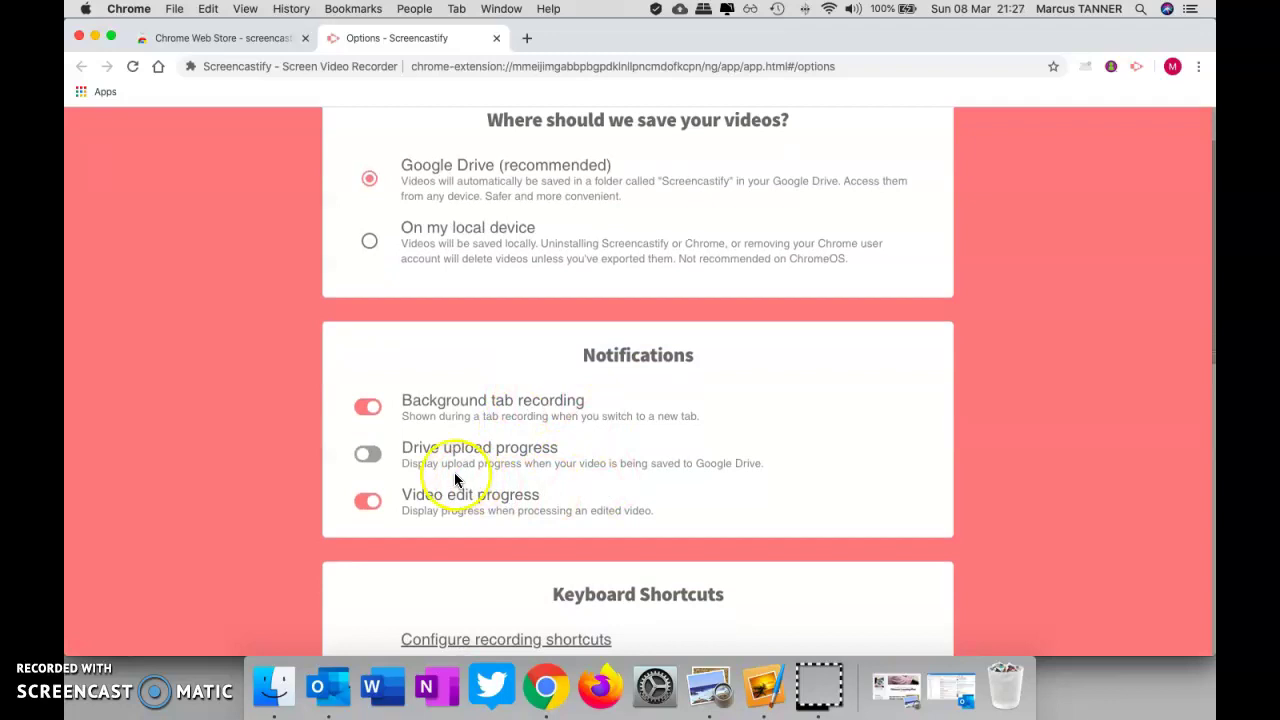
{"action": "left_click", "coordinate": [370, 455]}
{"action": "scroll", "coordinate": [571, 450], "scroll_direction": "down", "scroll_amount": 1}
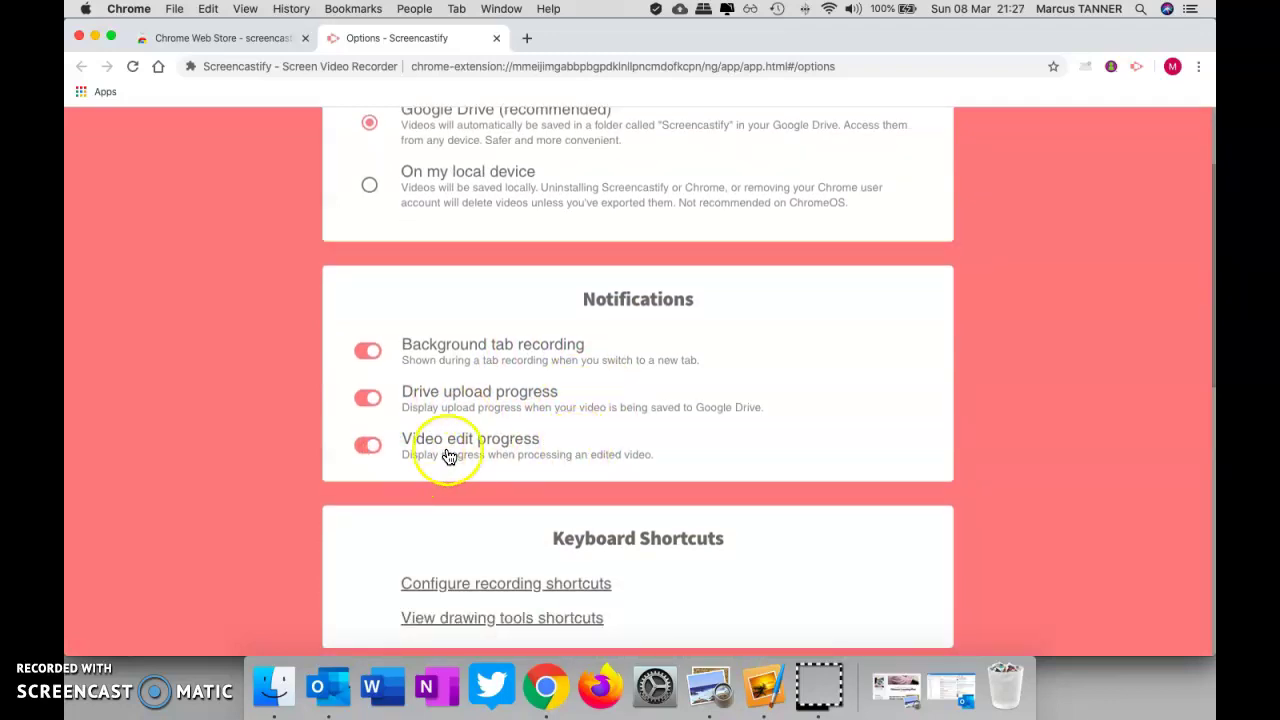
{"action": "scroll", "coordinate": [640, 448], "scroll_direction": "down", "scroll_amount": 1}
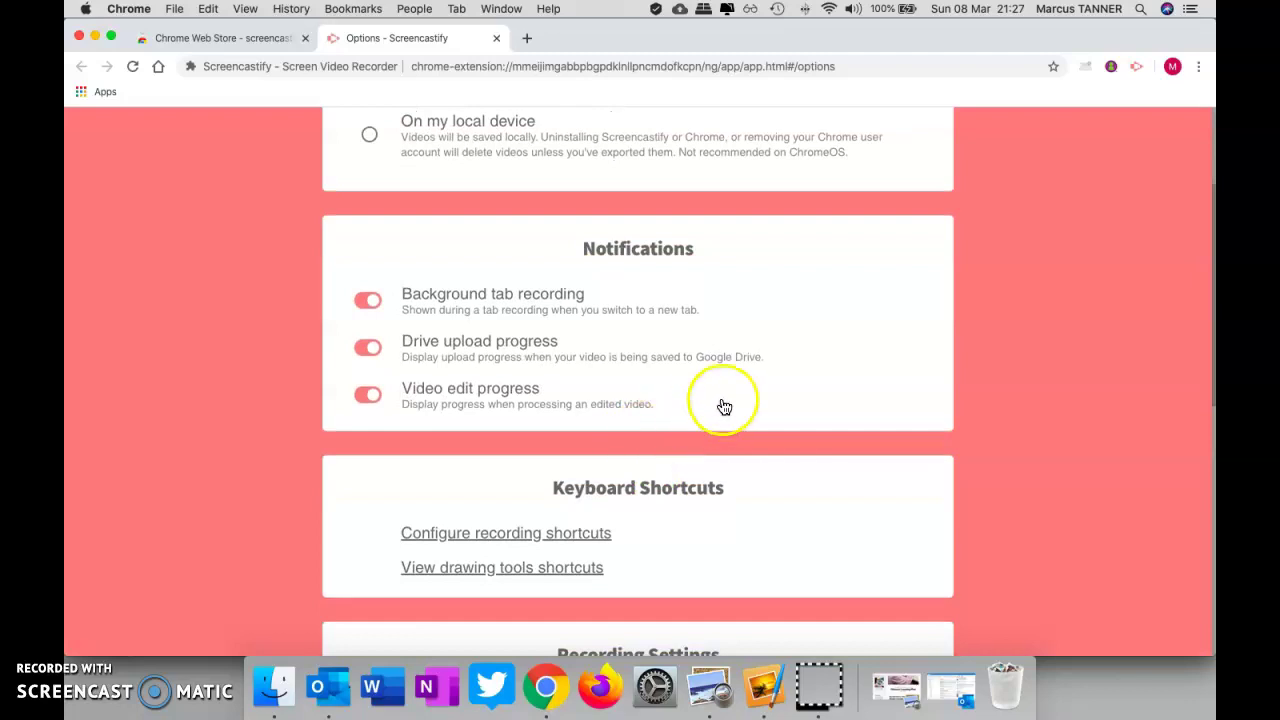
{"action": "scroll", "coordinate": [724, 408], "scroll_direction": "down", "scroll_amount": 6}
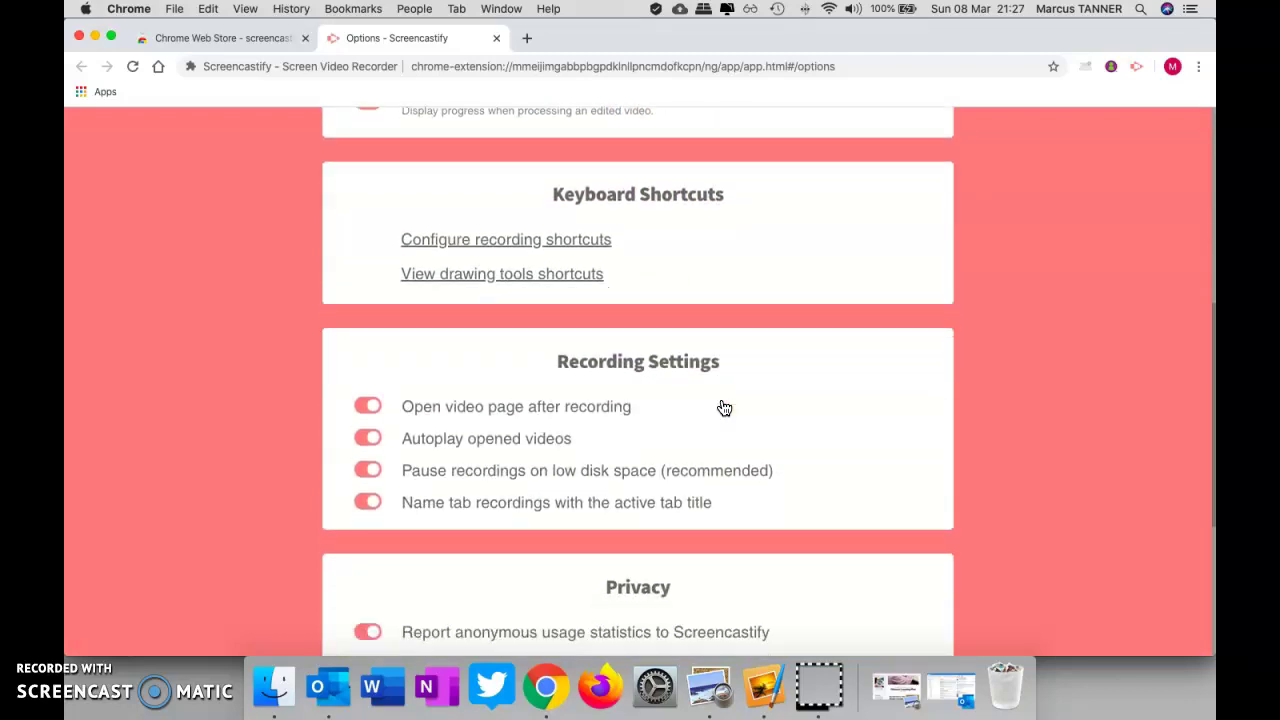
{"action": "scroll", "coordinate": [703, 414], "scroll_direction": "down", "scroll_amount": 1}
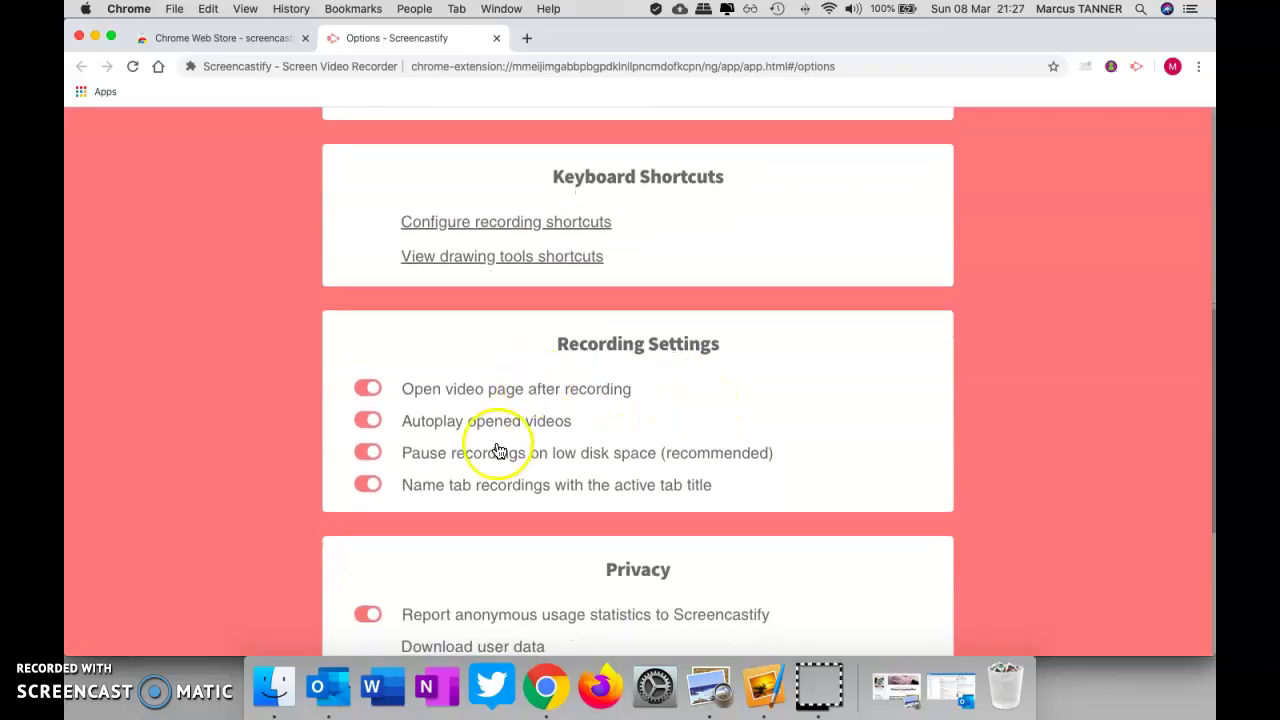
{"action": "scroll", "coordinate": [689, 406], "scroll_direction": "down", "scroll_amount": 3}
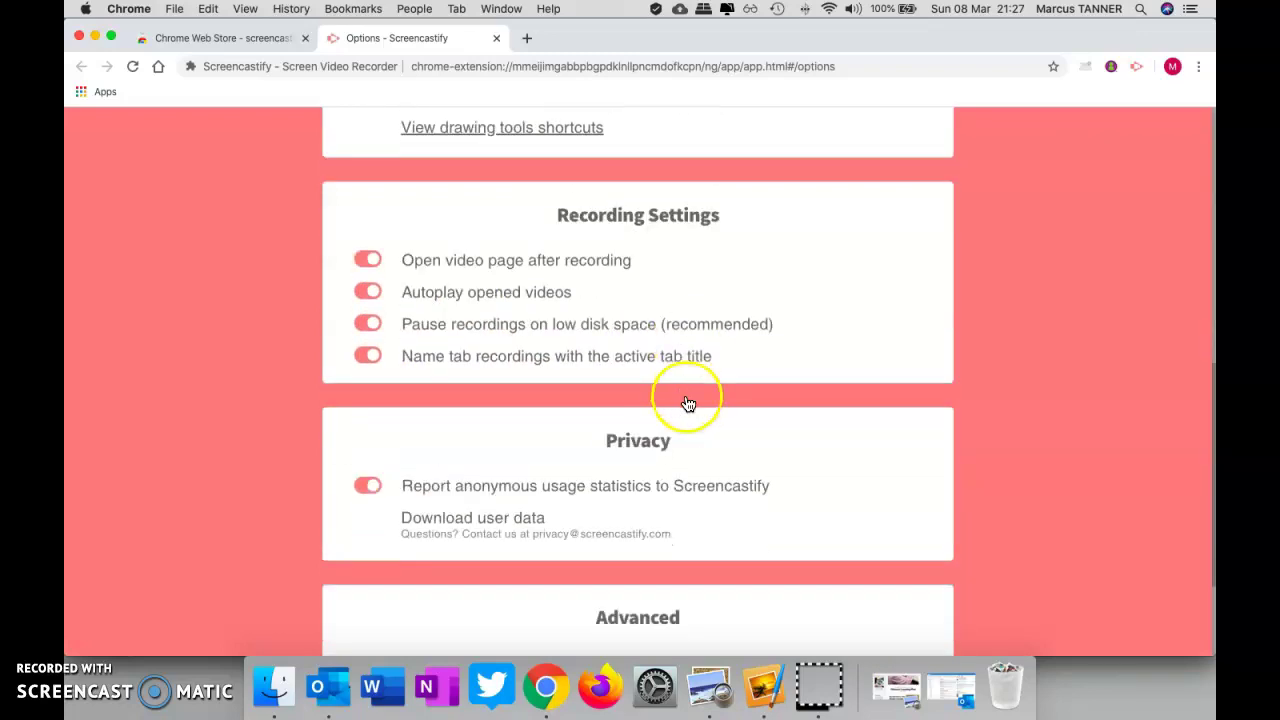
{"action": "scroll", "coordinate": [740, 418], "scroll_direction": "down", "scroll_amount": 4}
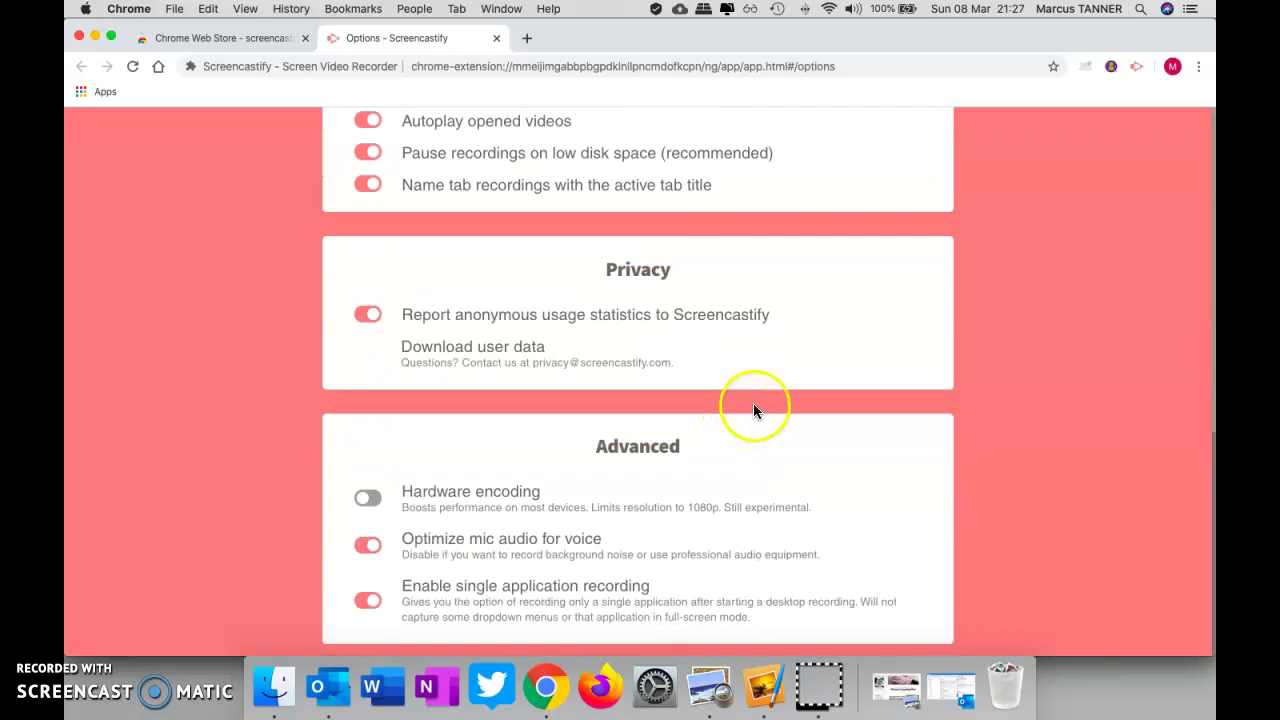
{"action": "scroll", "coordinate": [724, 499], "scroll_direction": "up", "scroll_amount": 15}
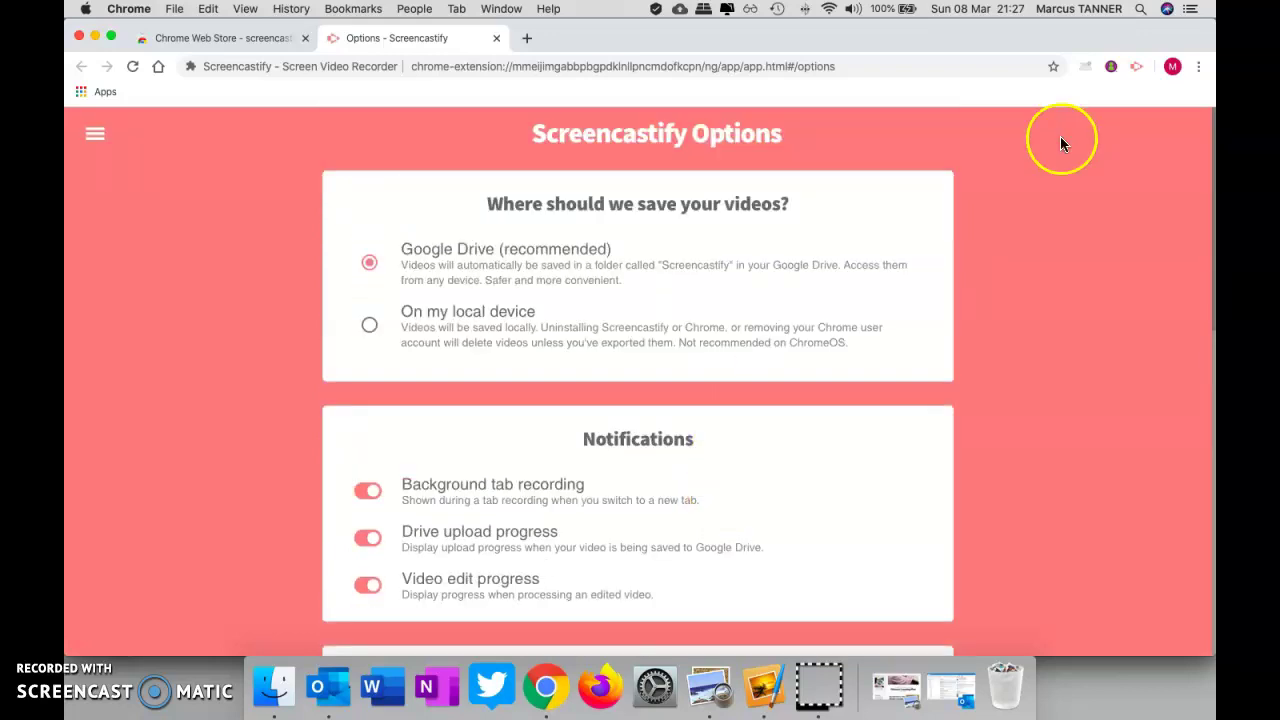
- Close the Options - Screencastify tab and load the QuickLinks home page
{"action": "left_click", "coordinate": [497, 38]}
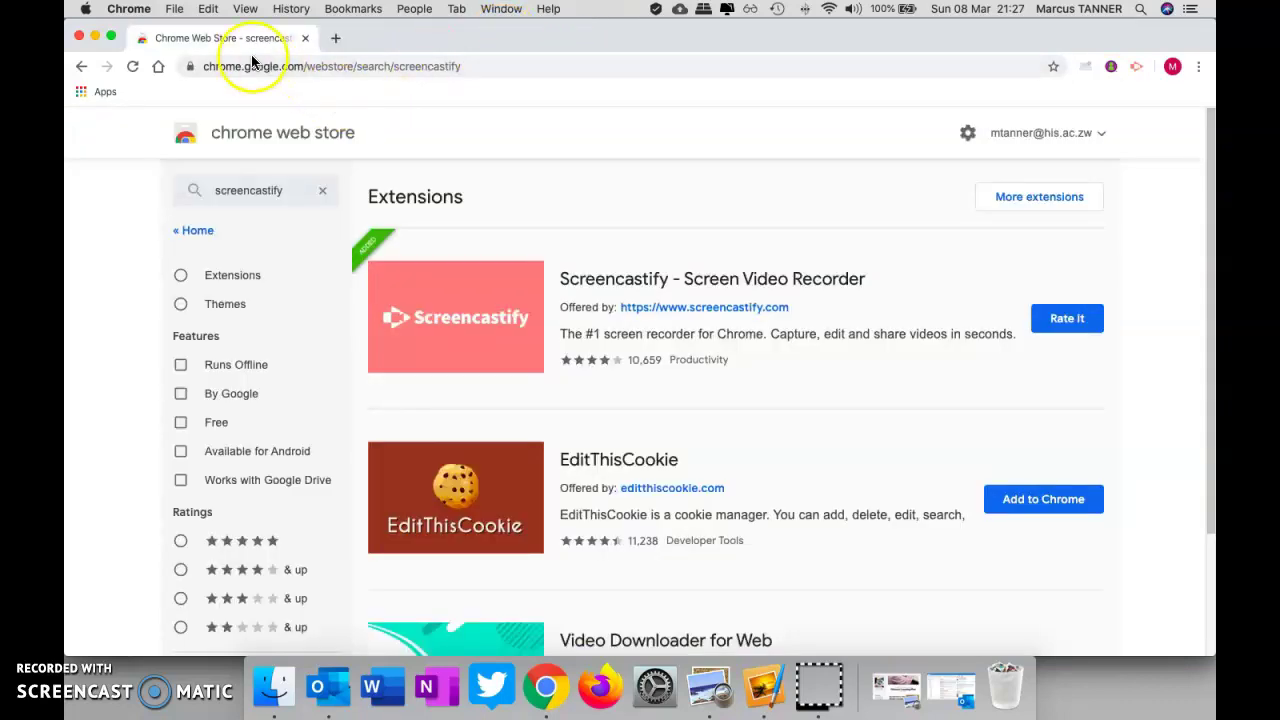
{"action": "left_click", "coordinate": [150, 70]}
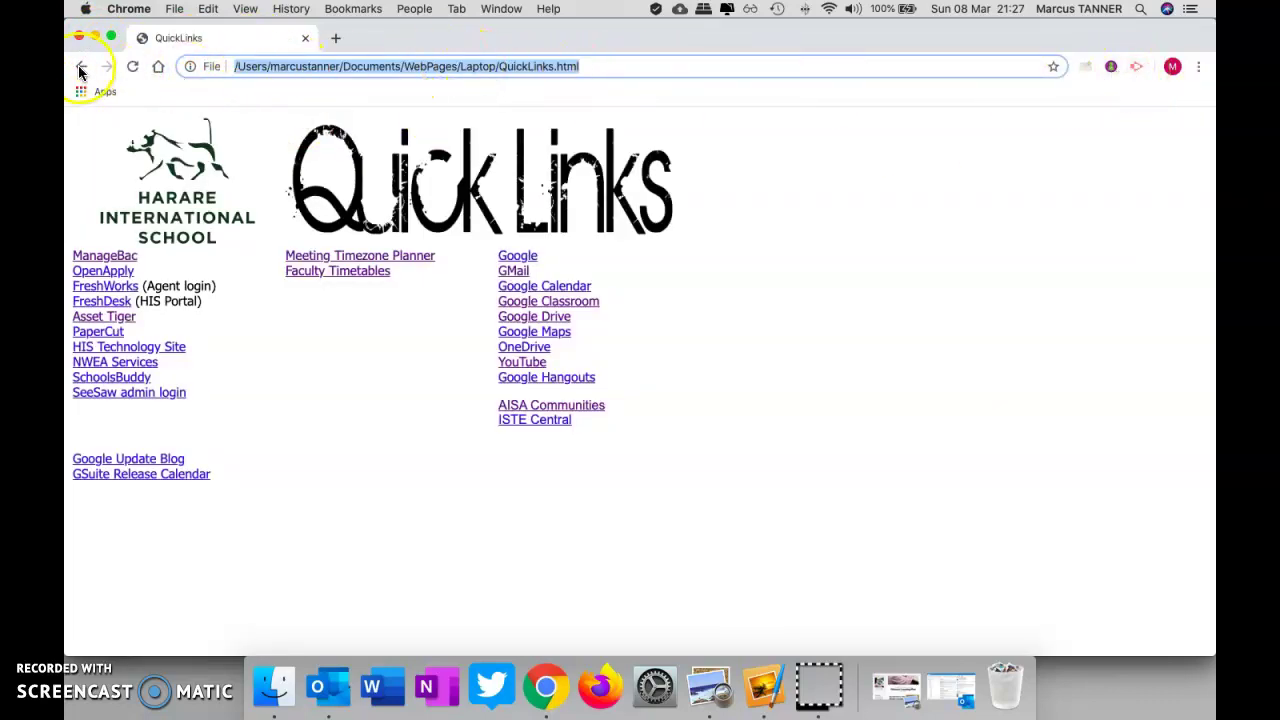
- Sign in to Screencastify with the user's Google account
{"action": "left_click", "coordinate": [1137, 68]}
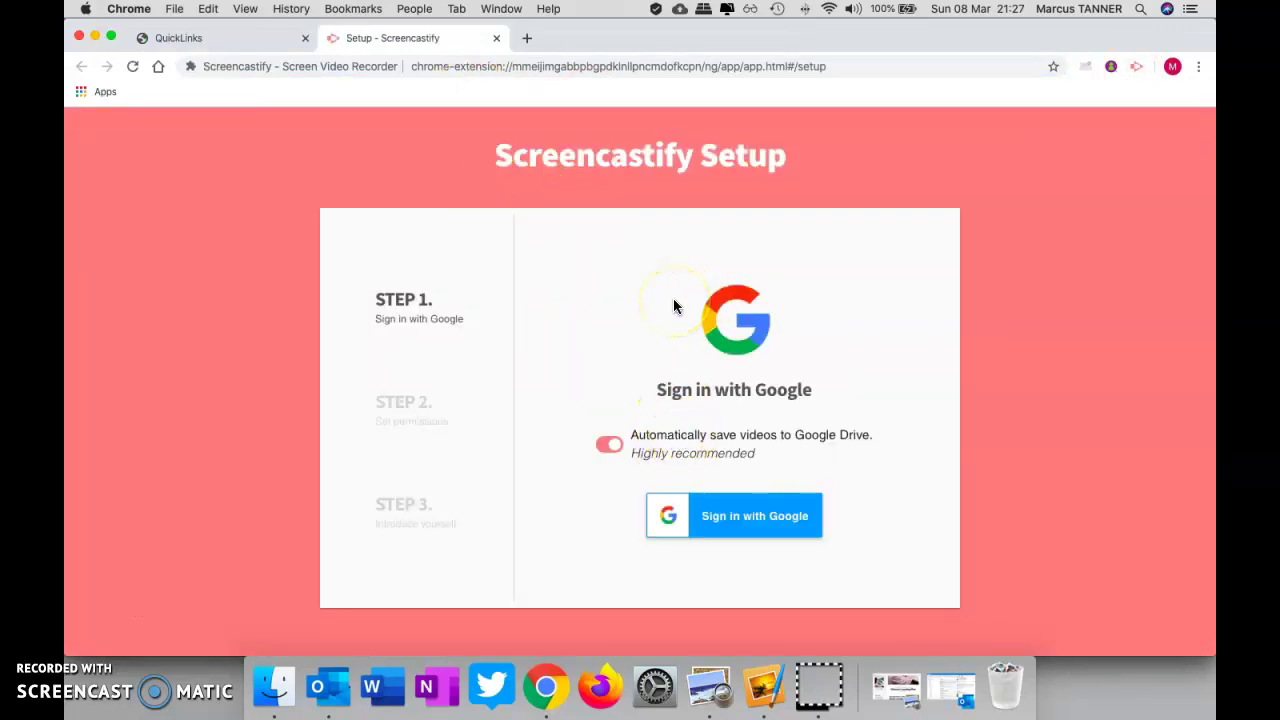
{"action": "left_click", "coordinate": [728, 516]}
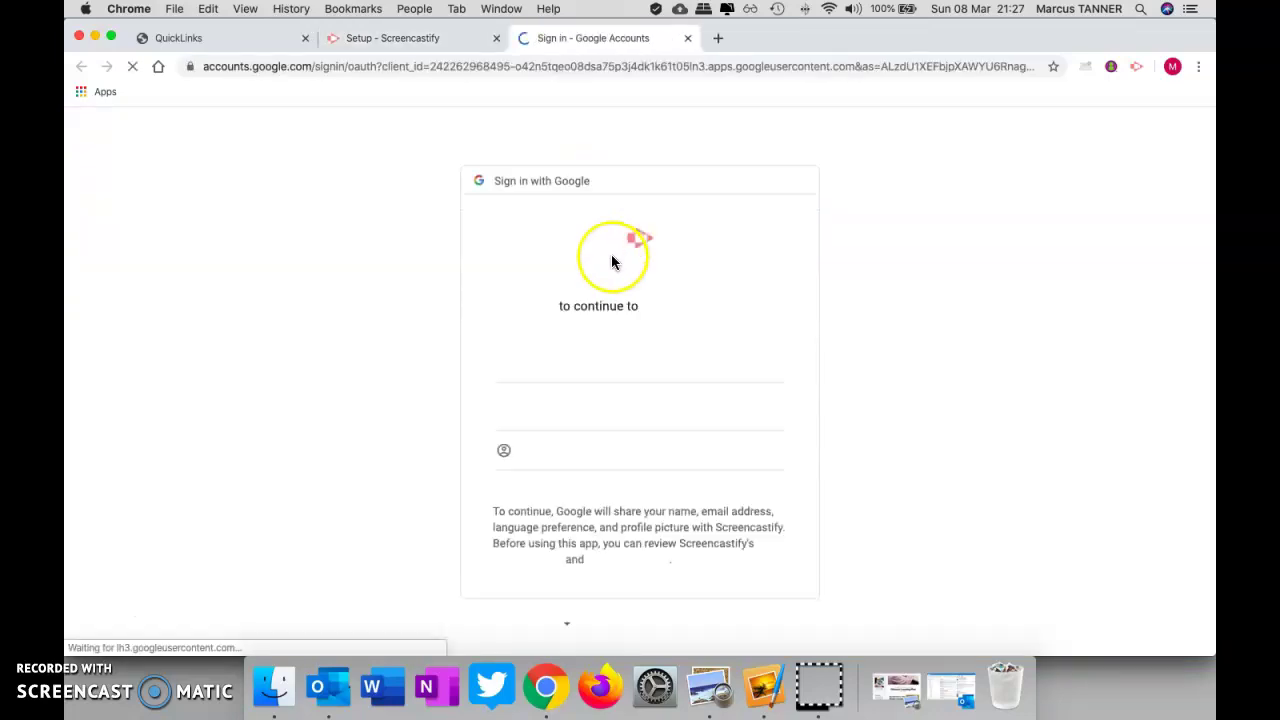
{"action": "left_click", "coordinate": [530, 355]}
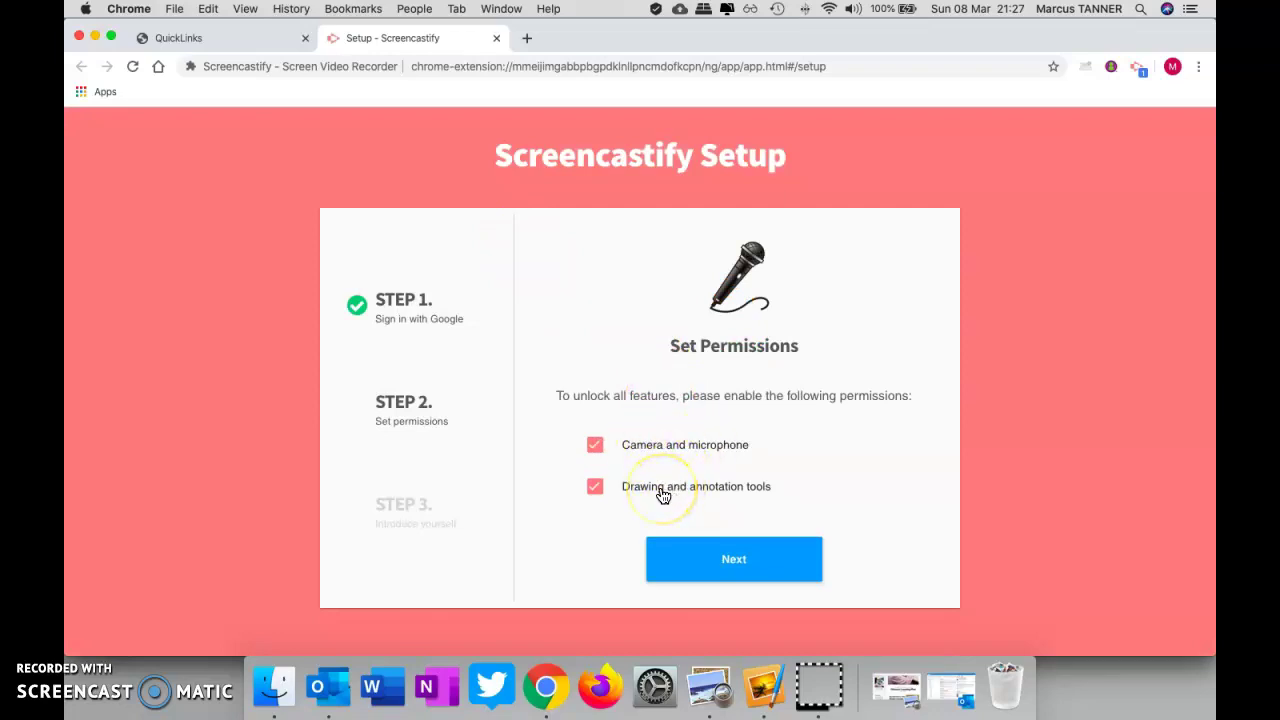
- Grant Screencastify the extra website, microphone and camera permissions
{"action": "left_click", "coordinate": [720, 557]}
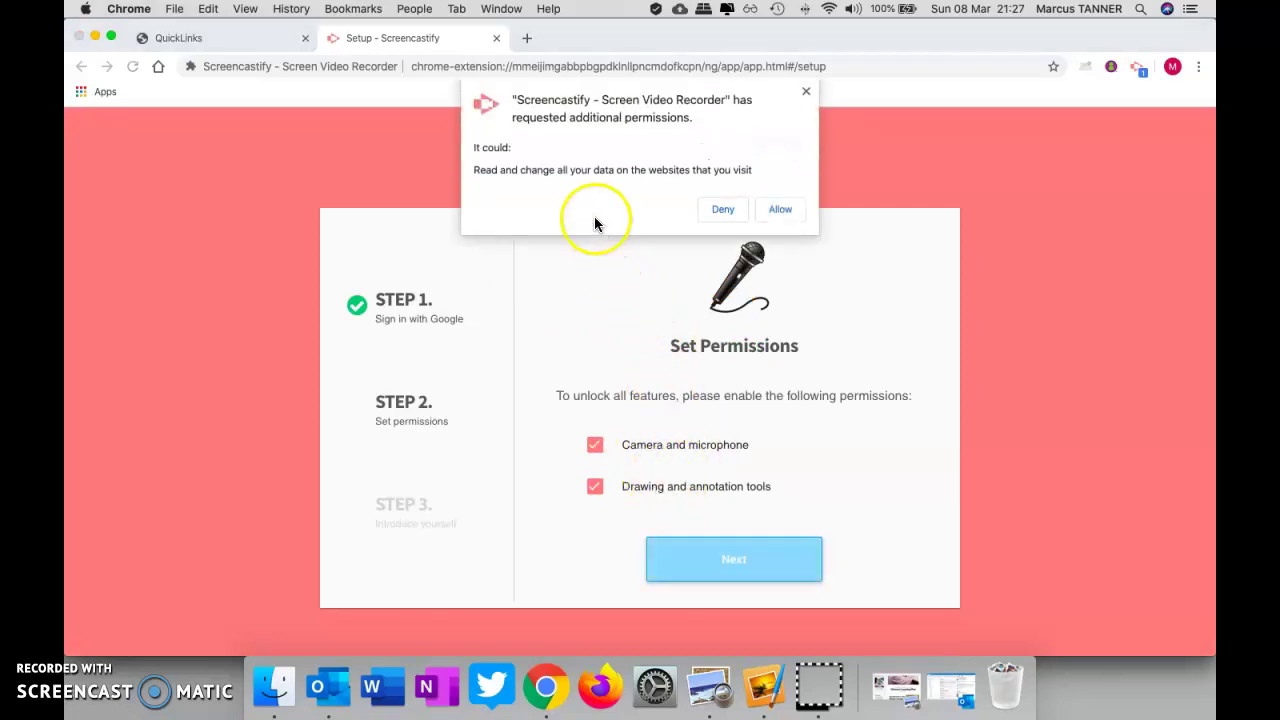
{"action": "left_click", "coordinate": [779, 209]}
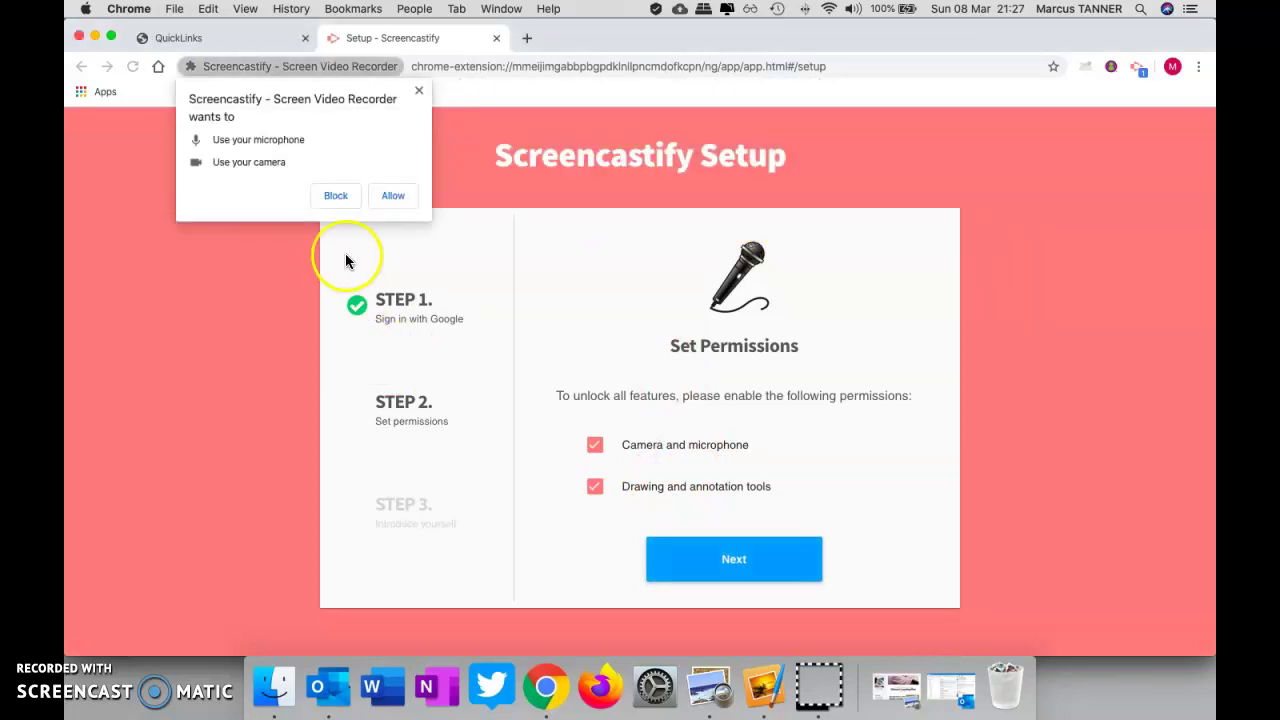
{"action": "left_click", "coordinate": [388, 195]}
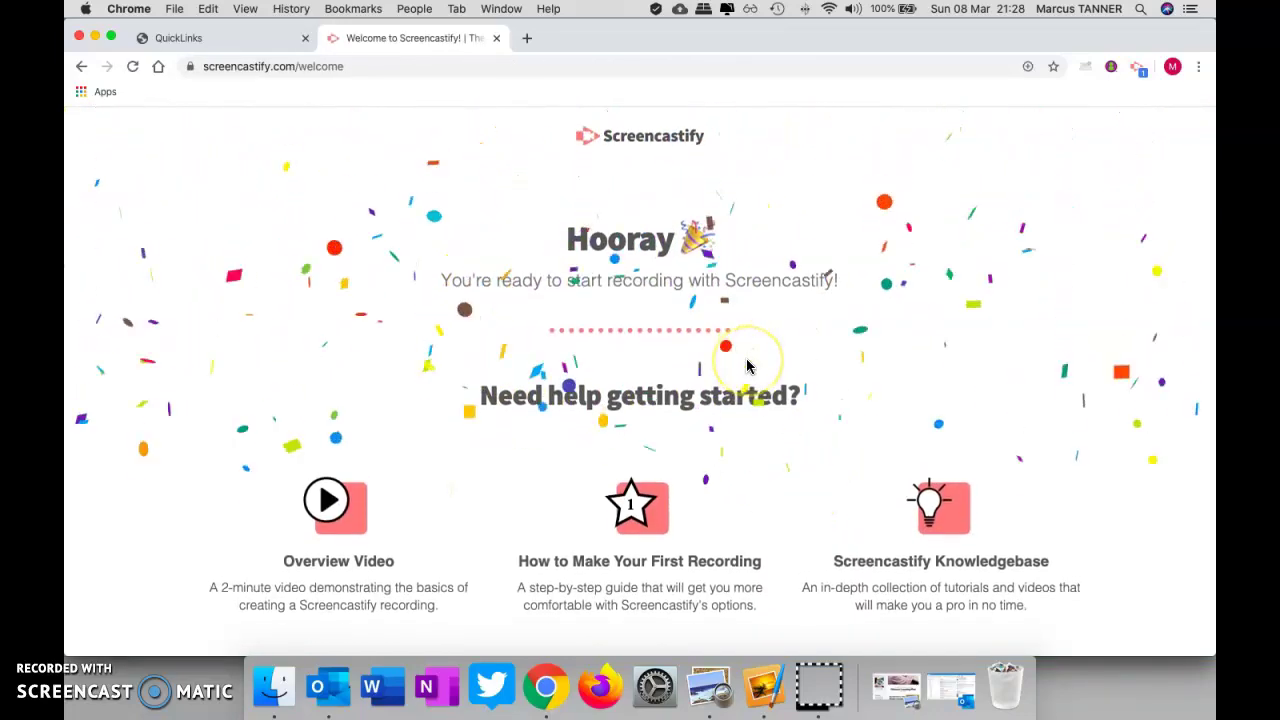
- Scroll through the Screencastify welcome page and back to the top
{"action": "scroll", "coordinate": [746, 366], "scroll_direction": "down", "scroll_amount": 5}
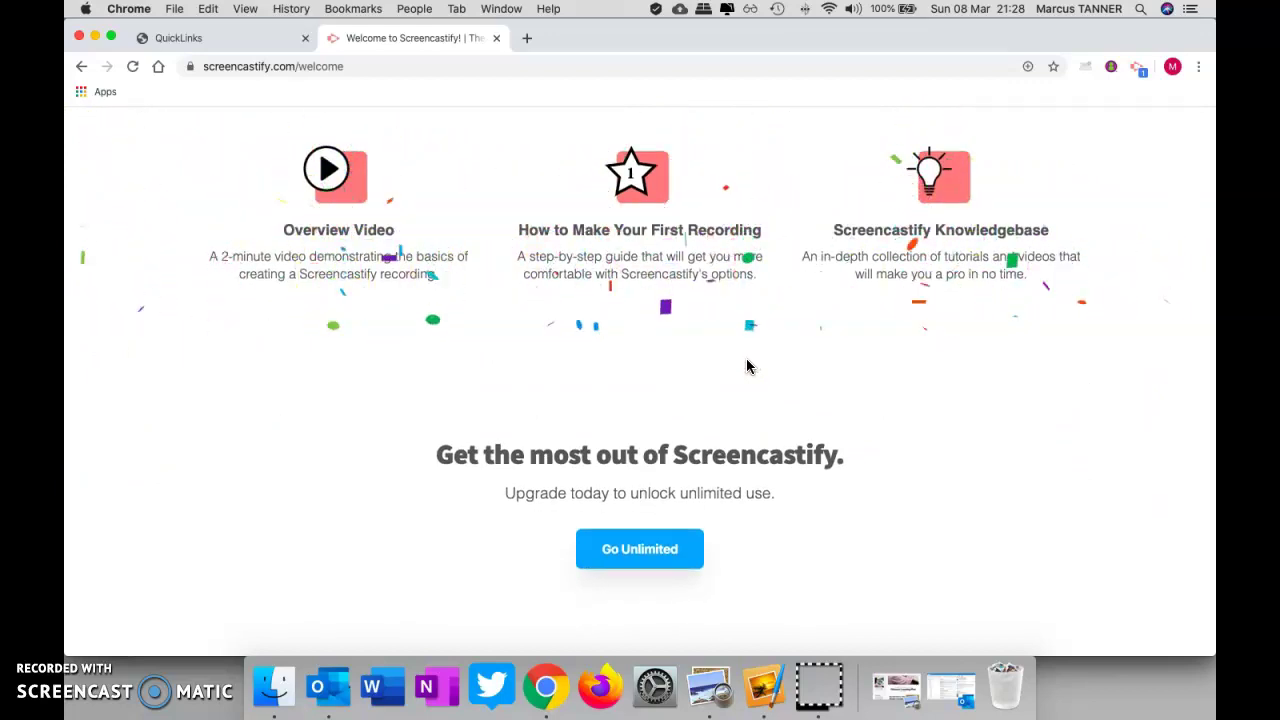
{"action": "scroll", "coordinate": [746, 358], "scroll_direction": "up", "scroll_amount": 5}
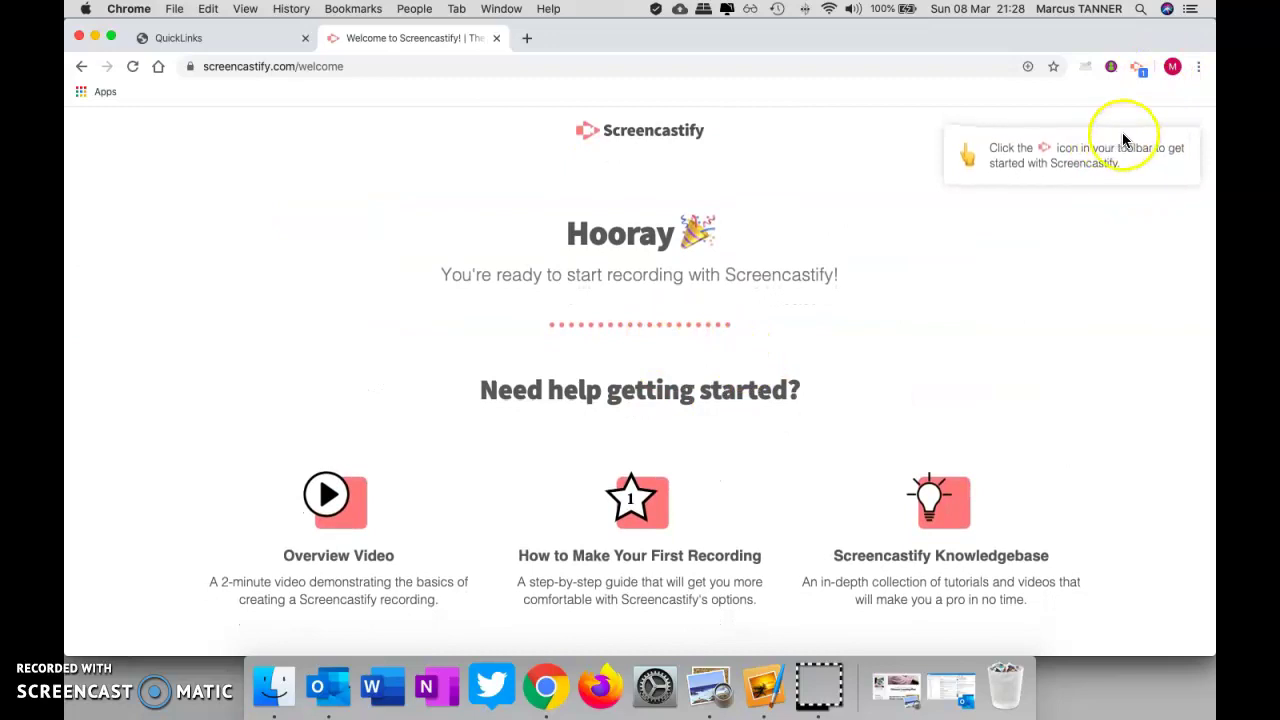
- Open the recorder, try Browser Tab and Webcam Only, and settle on Desktop with microphone on
{"action": "left_click", "coordinate": [1138, 66]}
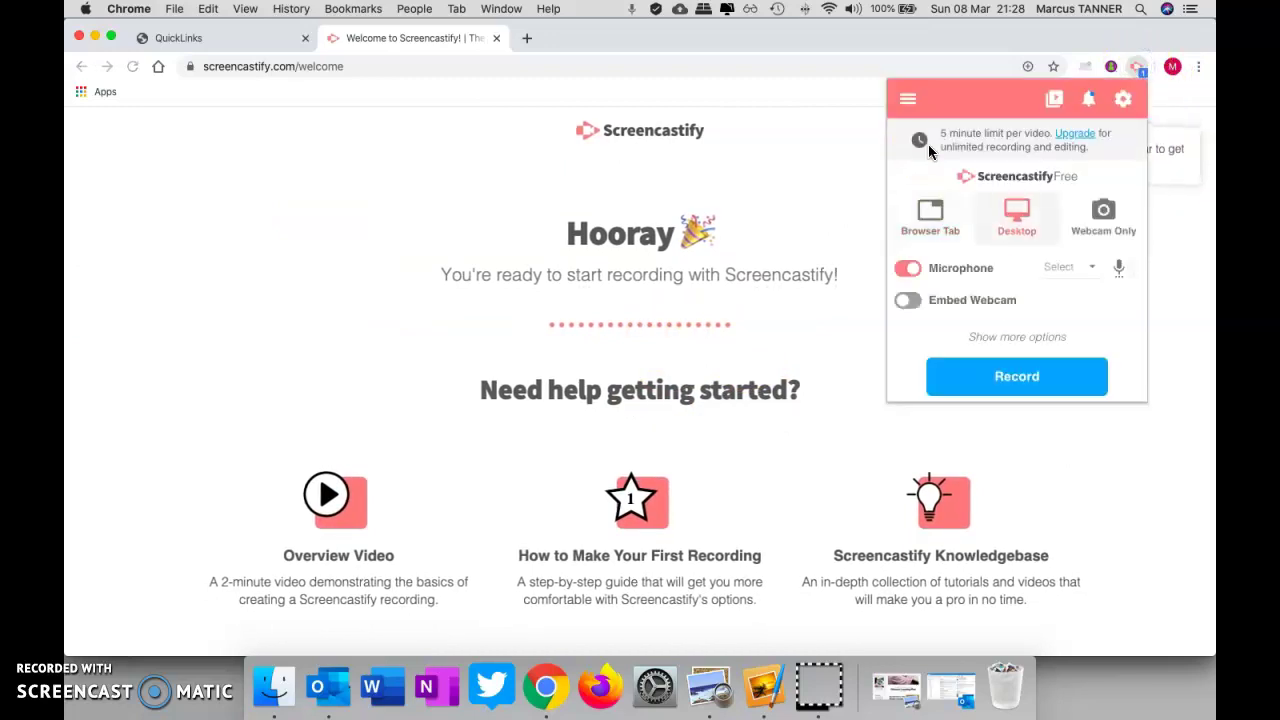
{"action": "left_click", "coordinate": [930, 213]}
{"action": "left_click", "coordinate": [1010, 210]}
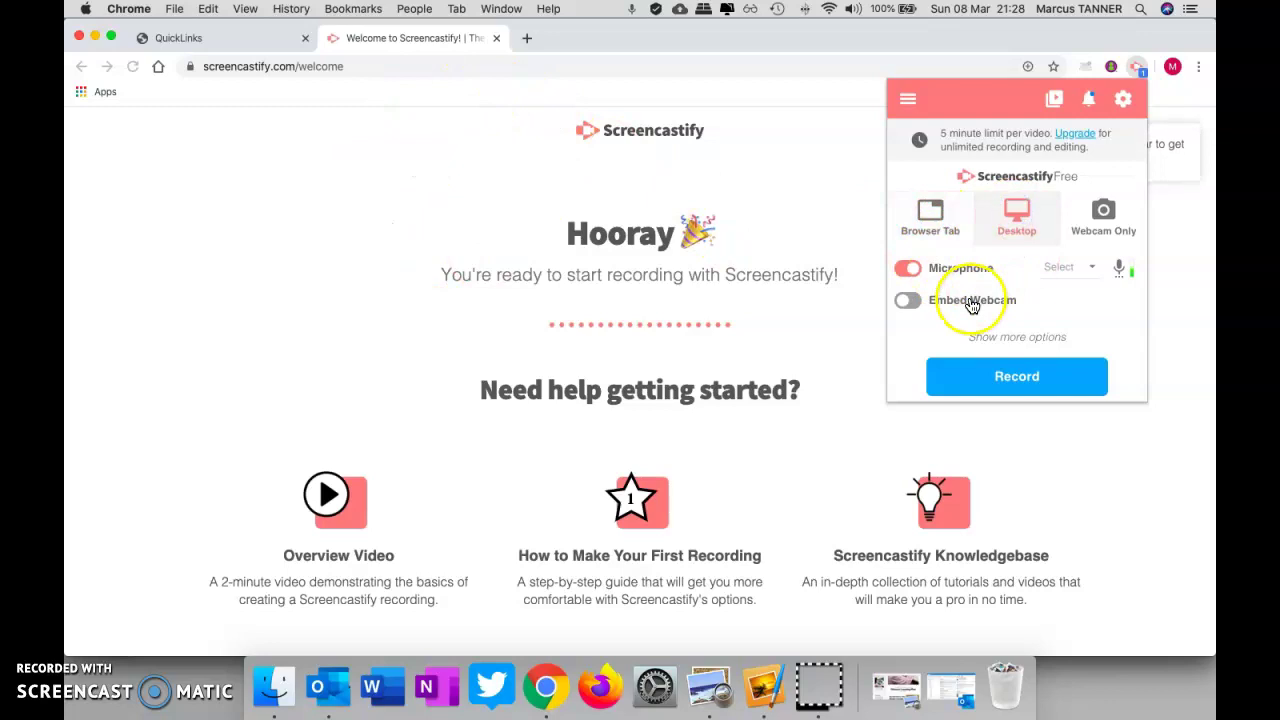
{"action": "left_click", "coordinate": [1113, 209]}
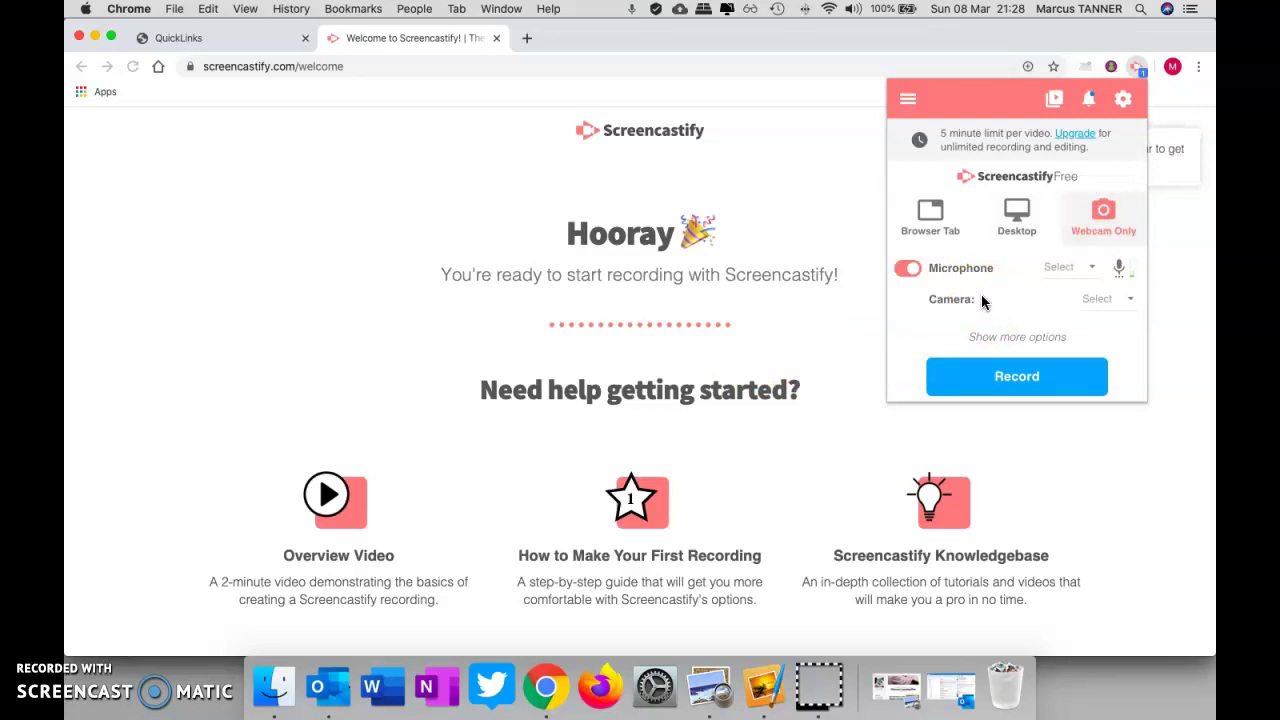
{"action": "left_click", "coordinate": [910, 268]}
{"action": "left_click", "coordinate": [1017, 220]}
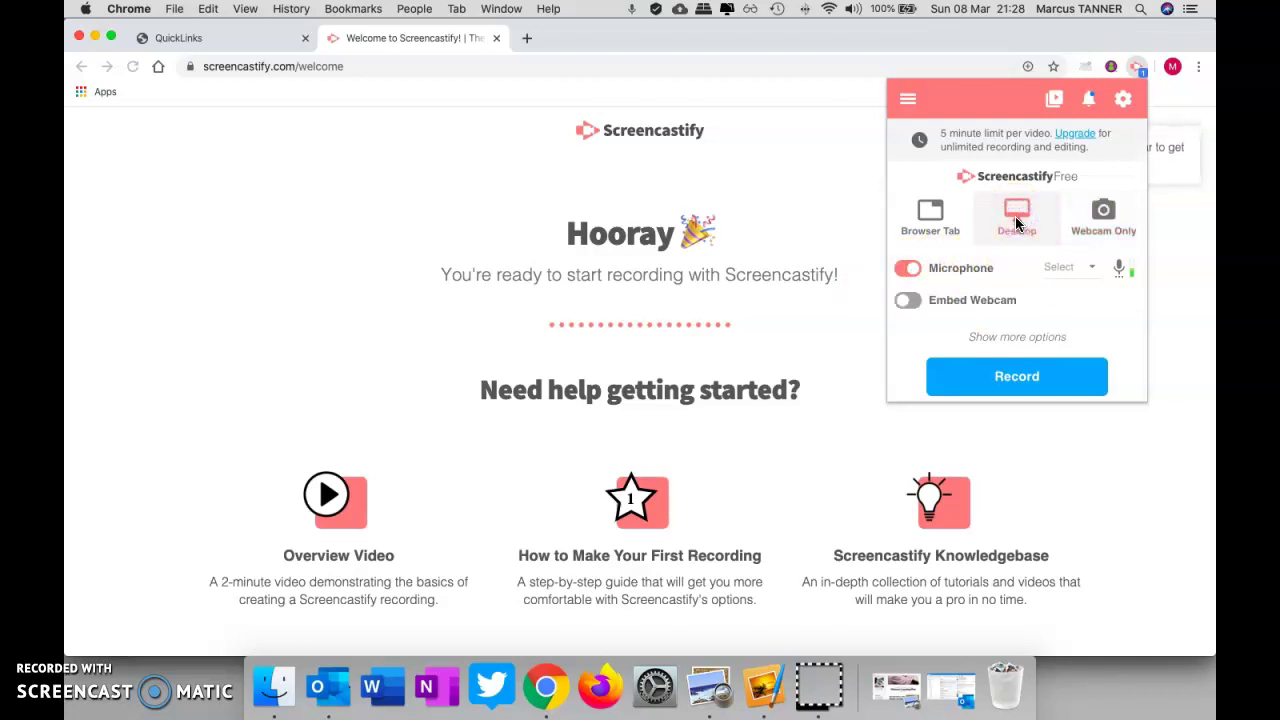
{"action": "left_click", "coordinate": [1003, 378]}
{"action": "left_click", "coordinate": [1031, 216]}
{"action": "left_click", "coordinate": [1125, 100]}
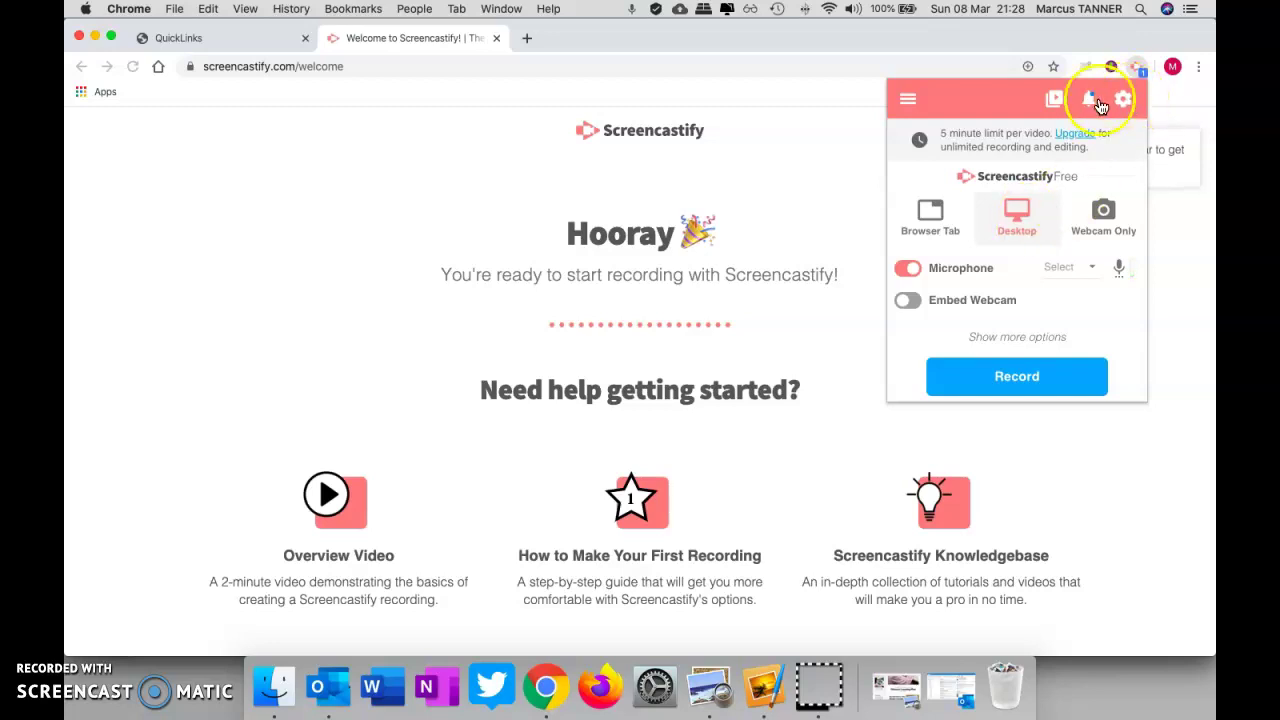
- Start a desktop recording sharing the whole of Screen 1
{"action": "left_click", "coordinate": [966, 377]}
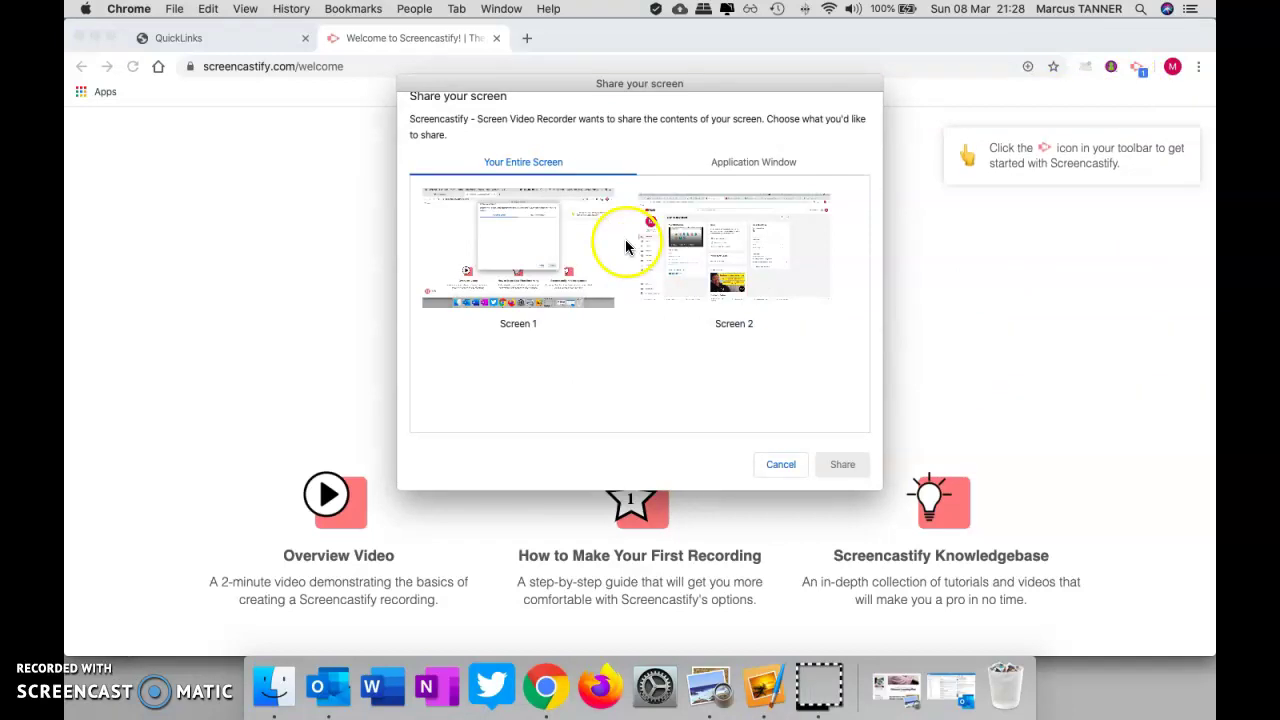
{"action": "left_click", "coordinate": [533, 258]}
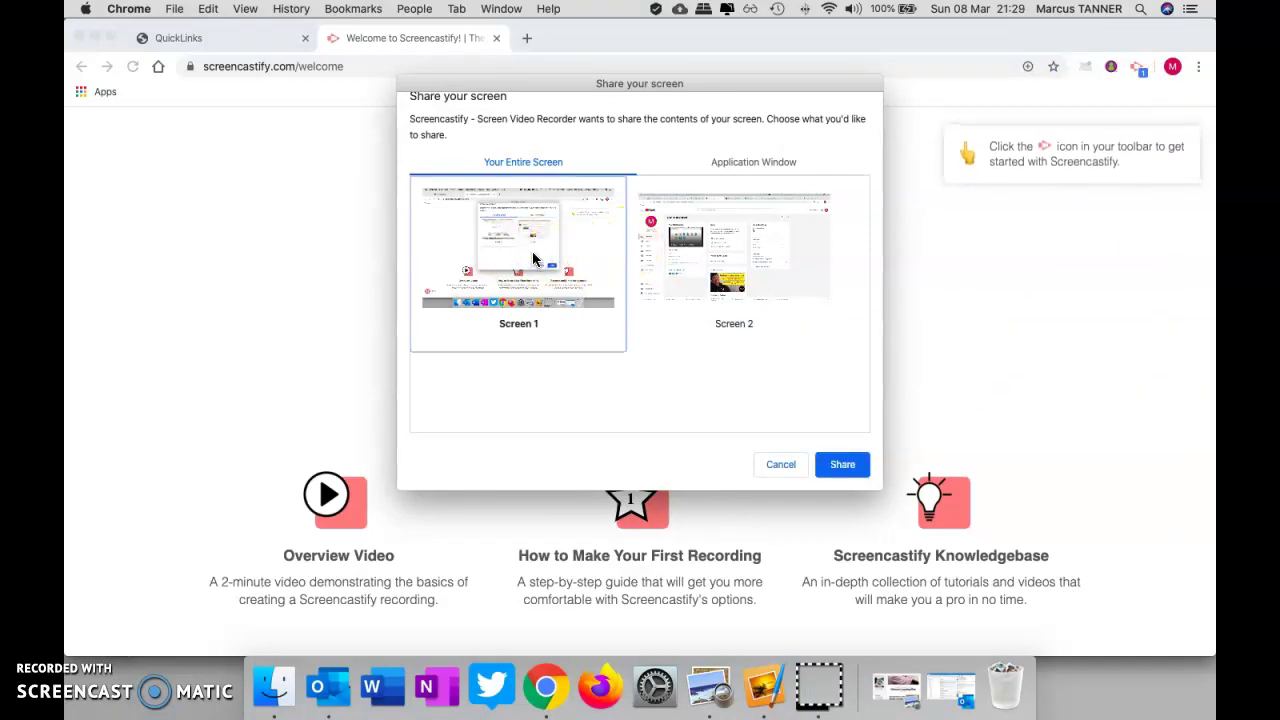
{"action": "left_click", "coordinate": [838, 464]}
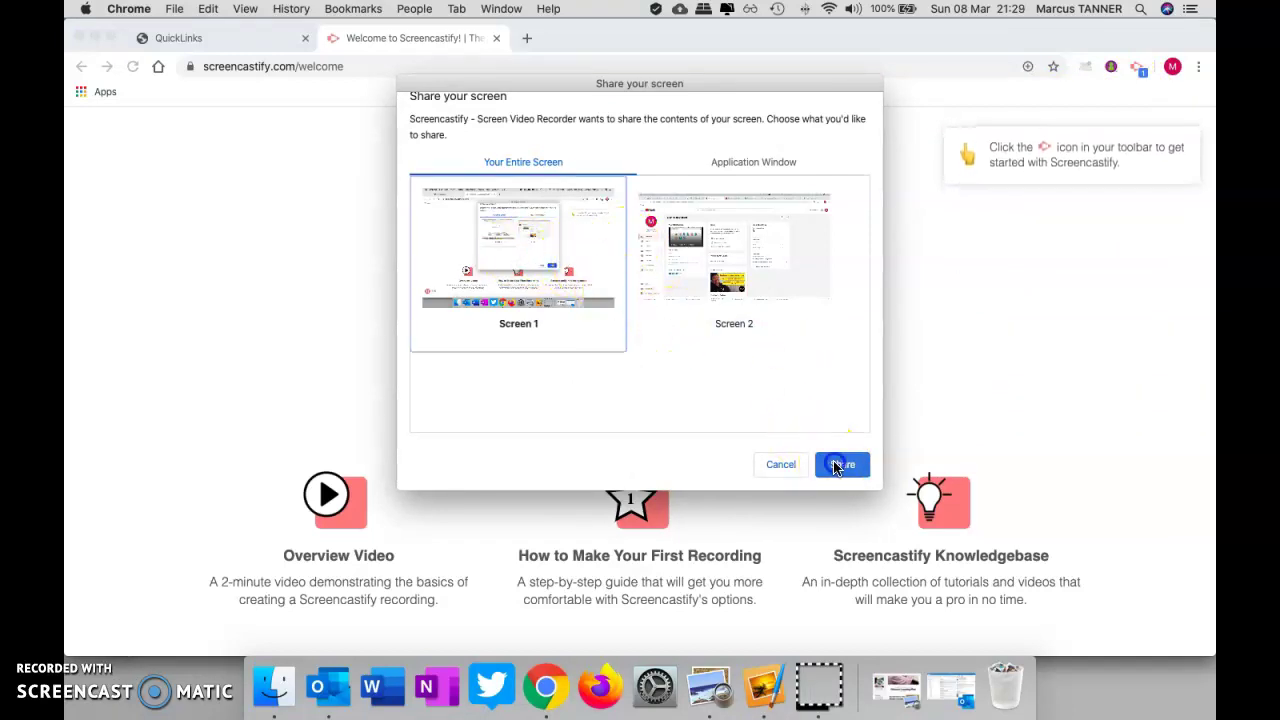
{"action": "scroll", "coordinate": [505, 240], "scroll_direction": "down", "scroll_amount": 1}
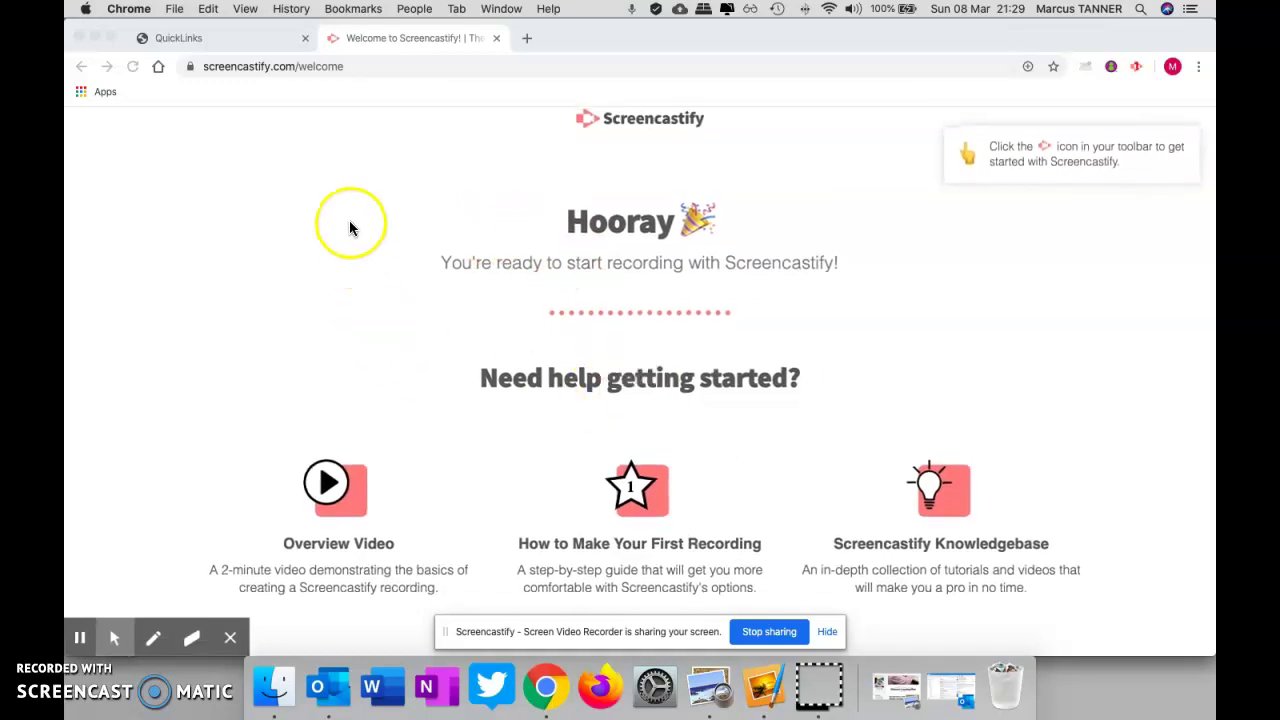
- Switch between the QuickLinks and welcome tabs while recording, then stop the recording
{"action": "left_click", "coordinate": [212, 38]}
{"action": "left_click", "coordinate": [405, 38]}
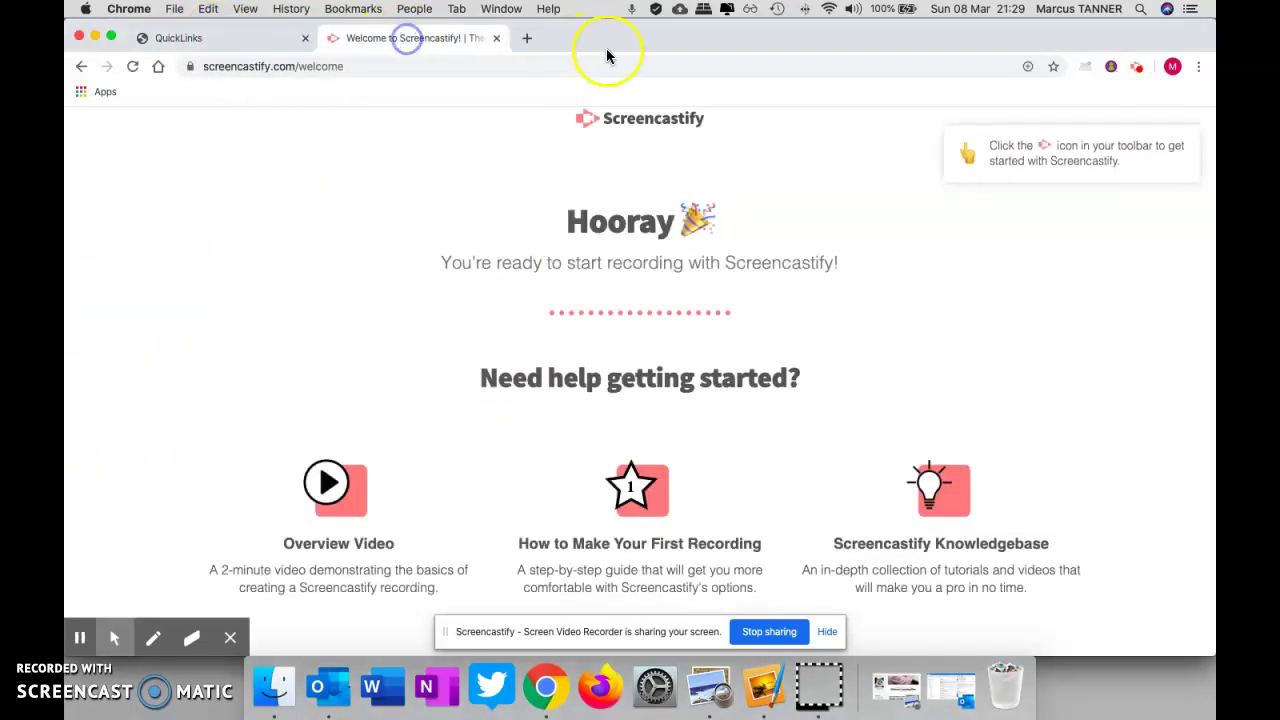
{"action": "left_click", "coordinate": [257, 40]}
{"action": "left_click", "coordinate": [383, 48]}
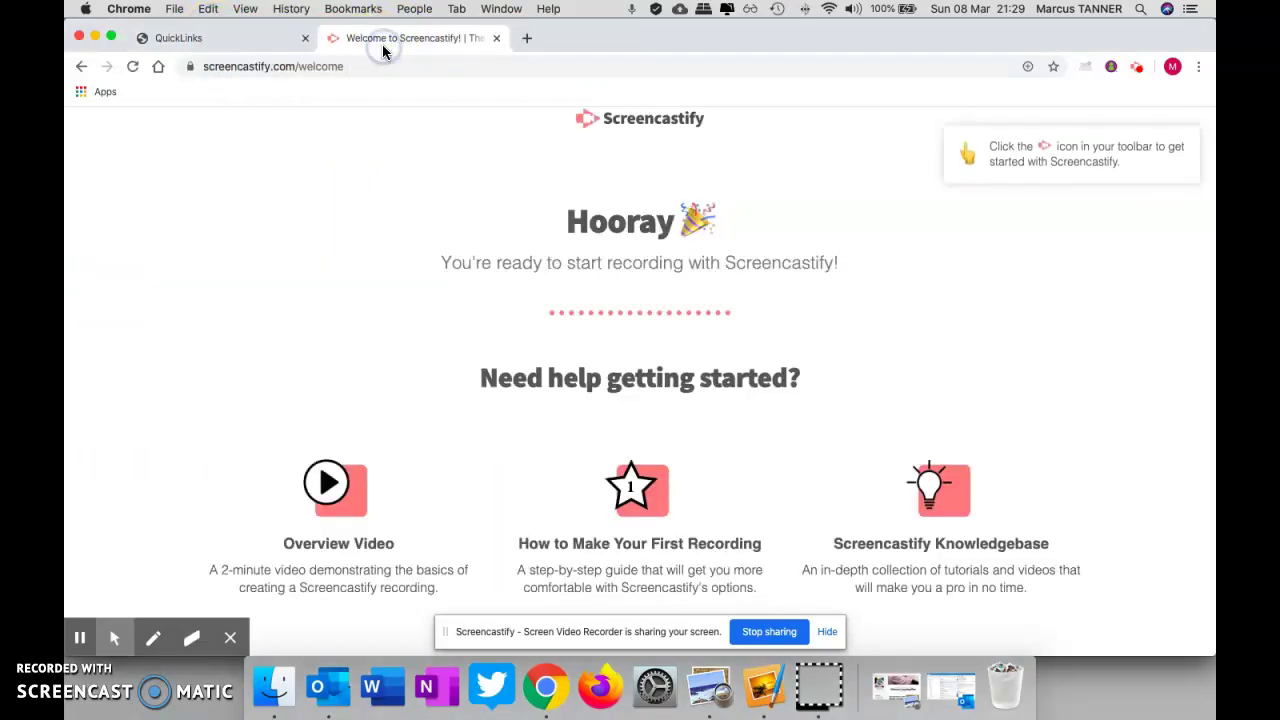
{"action": "left_click", "coordinate": [1136, 67]}
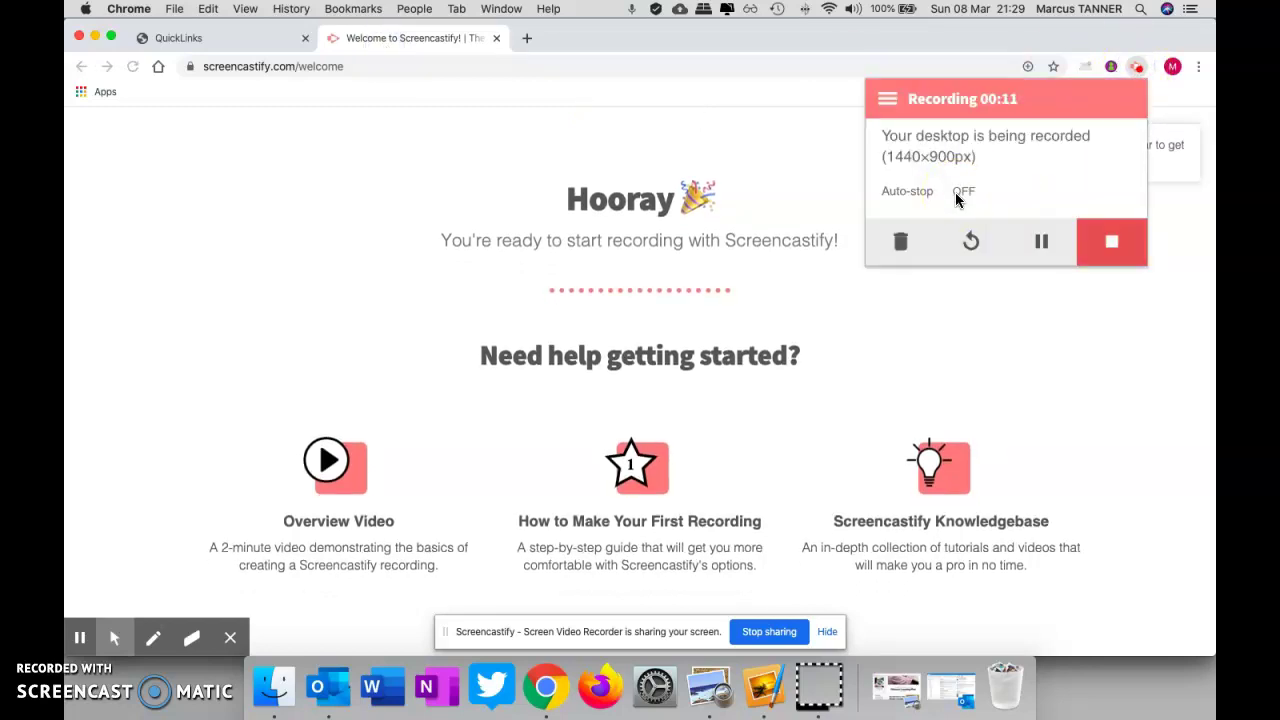
{"action": "left_click", "coordinate": [1108, 240]}
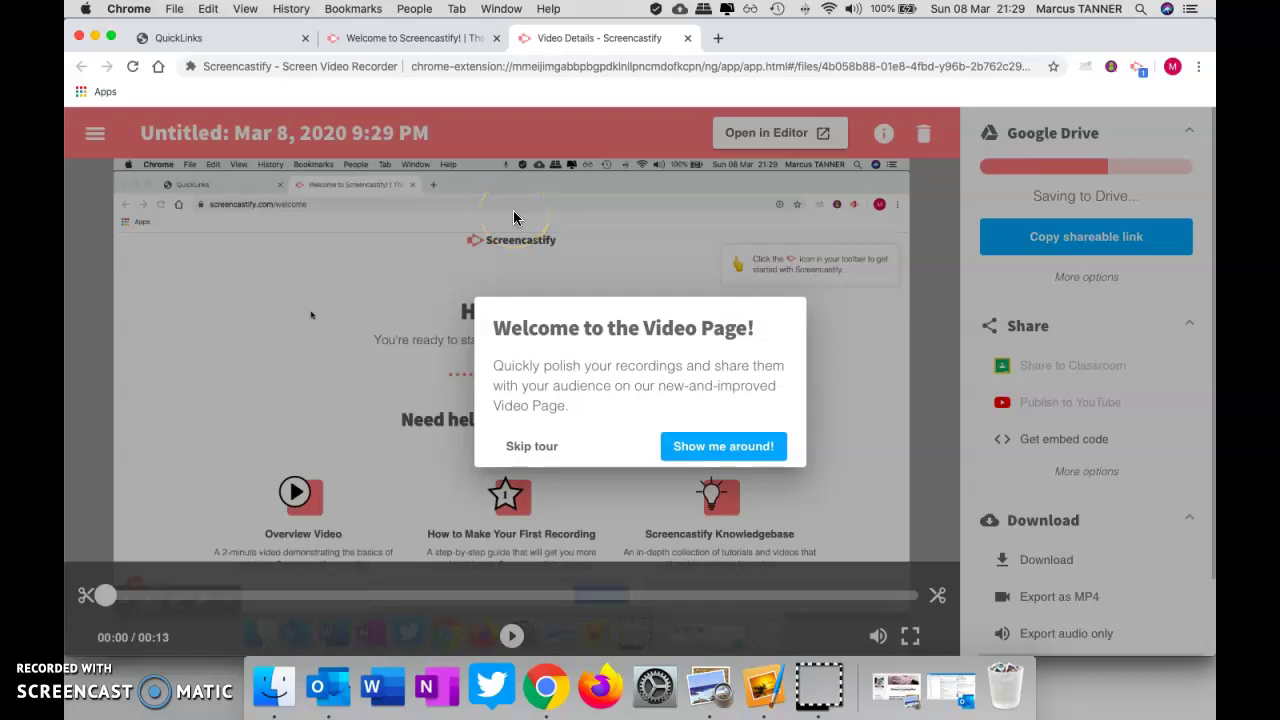
- Skip the video page welcome tour and look over the Share and Download options
{"action": "left_click", "coordinate": [530, 445]}
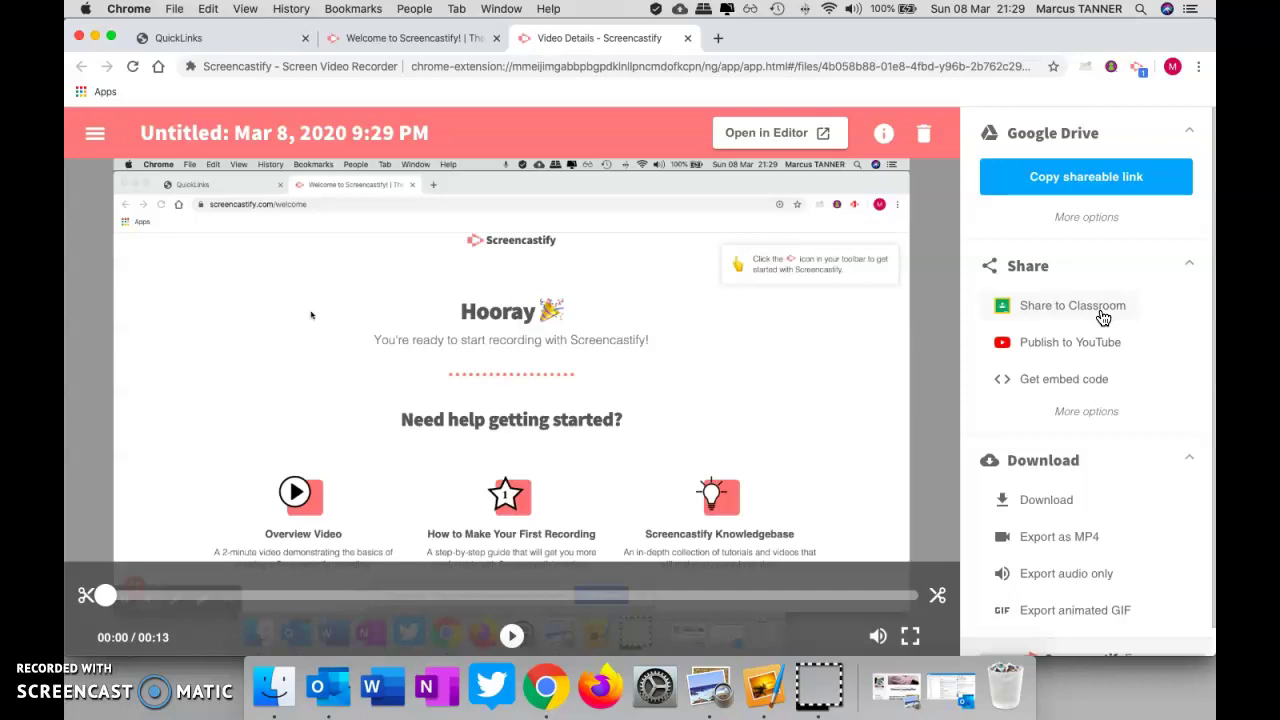
{"action": "left_click", "coordinate": [1077, 350]}
{"action": "left_click", "coordinate": [1072, 345]}
{"action": "scroll", "coordinate": [1075, 346], "scroll_direction": "down", "scroll_amount": 1}
{"action": "left_click", "coordinate": [1065, 475]}
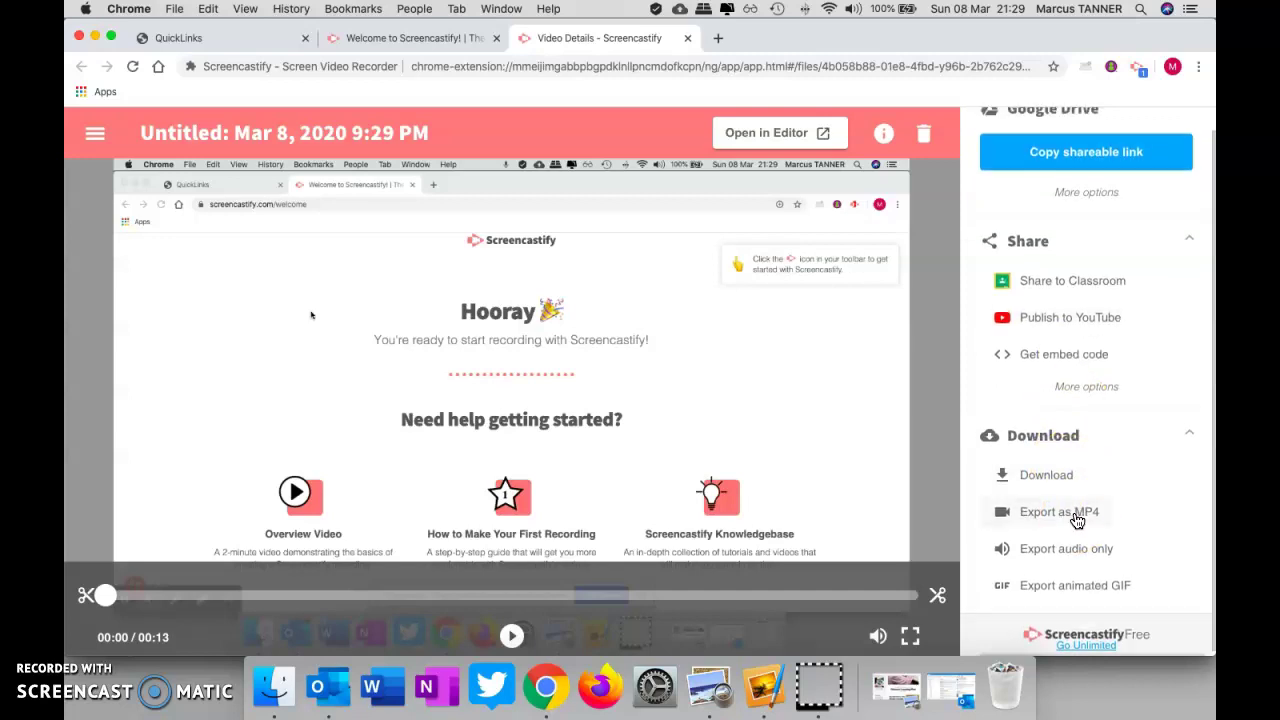
{"action": "scroll", "coordinate": [1076, 520], "scroll_direction": "up", "scroll_amount": 1}
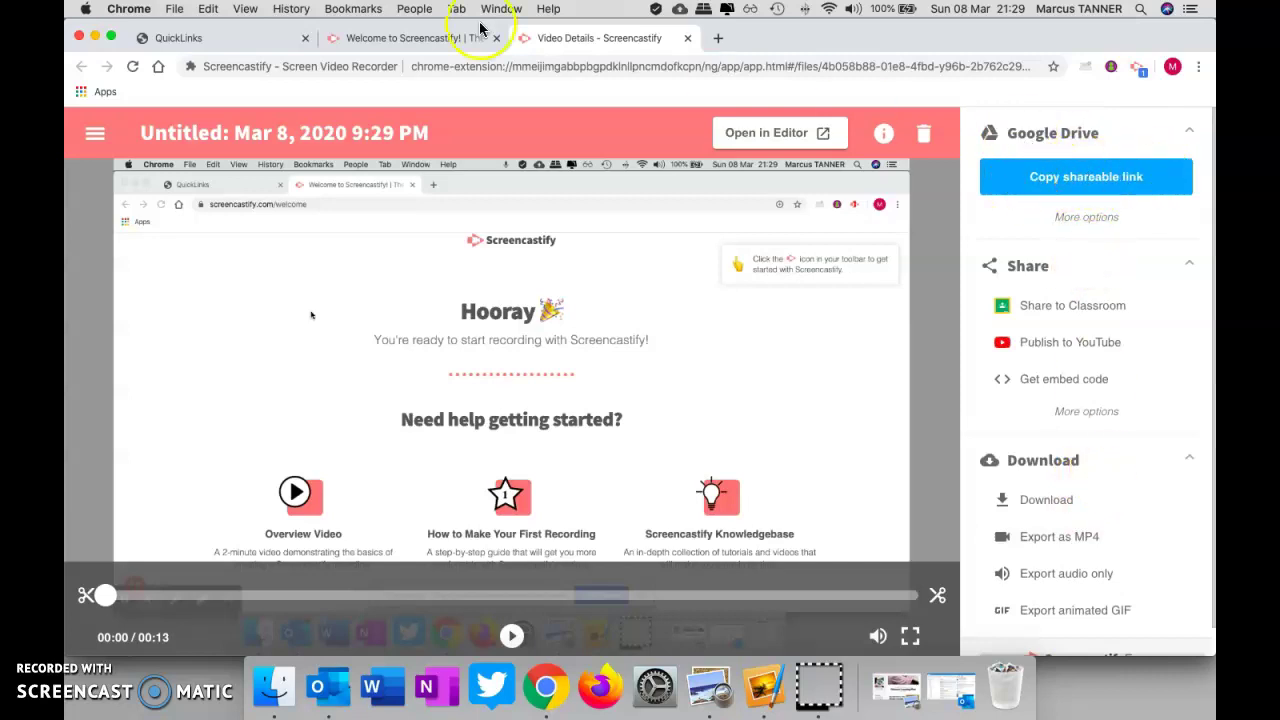
- Open Google Drive in a new tab and open the Screencastify folder holding the Mar 8, 2020 9:29 PM.webm clip
{"action": "left_click", "coordinate": [716, 39]}
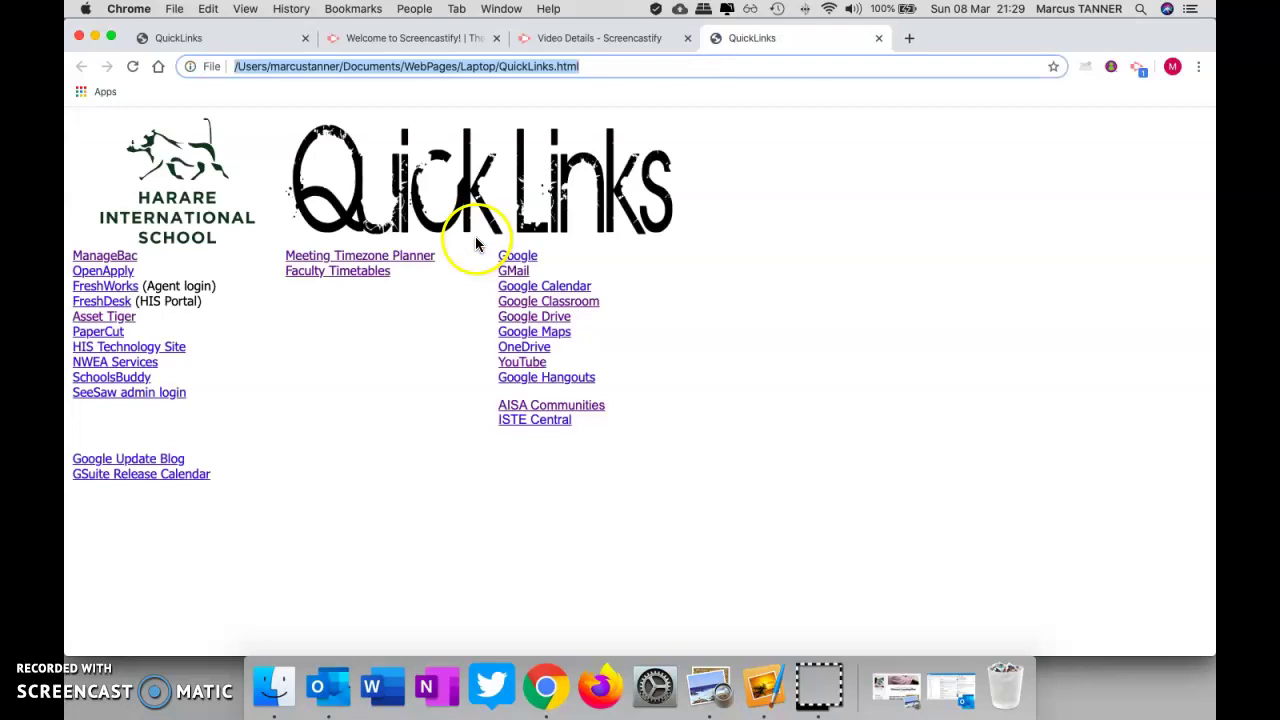
{"action": "left_click", "coordinate": [566, 316]}
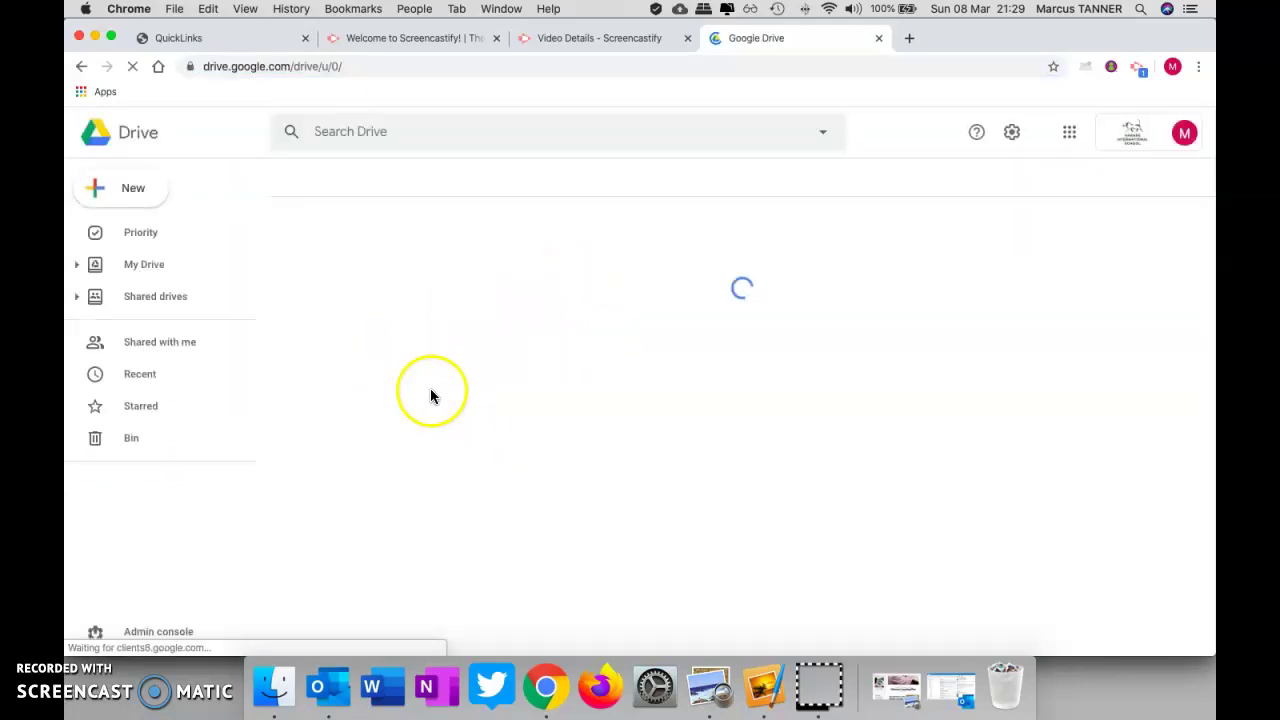
{"action": "scroll", "coordinate": [435, 352], "scroll_direction": "down", "scroll_amount": 5}
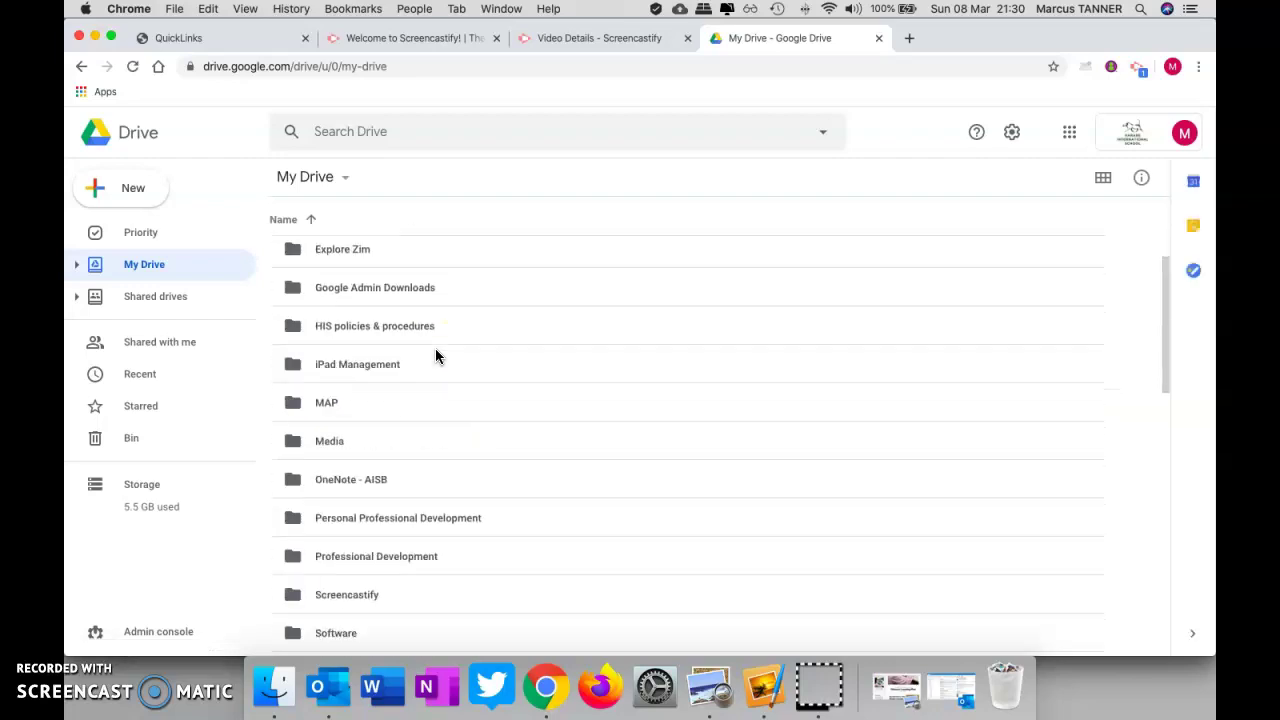
{"action": "scroll", "coordinate": [457, 354], "scroll_direction": "up", "scroll_amount": 10}
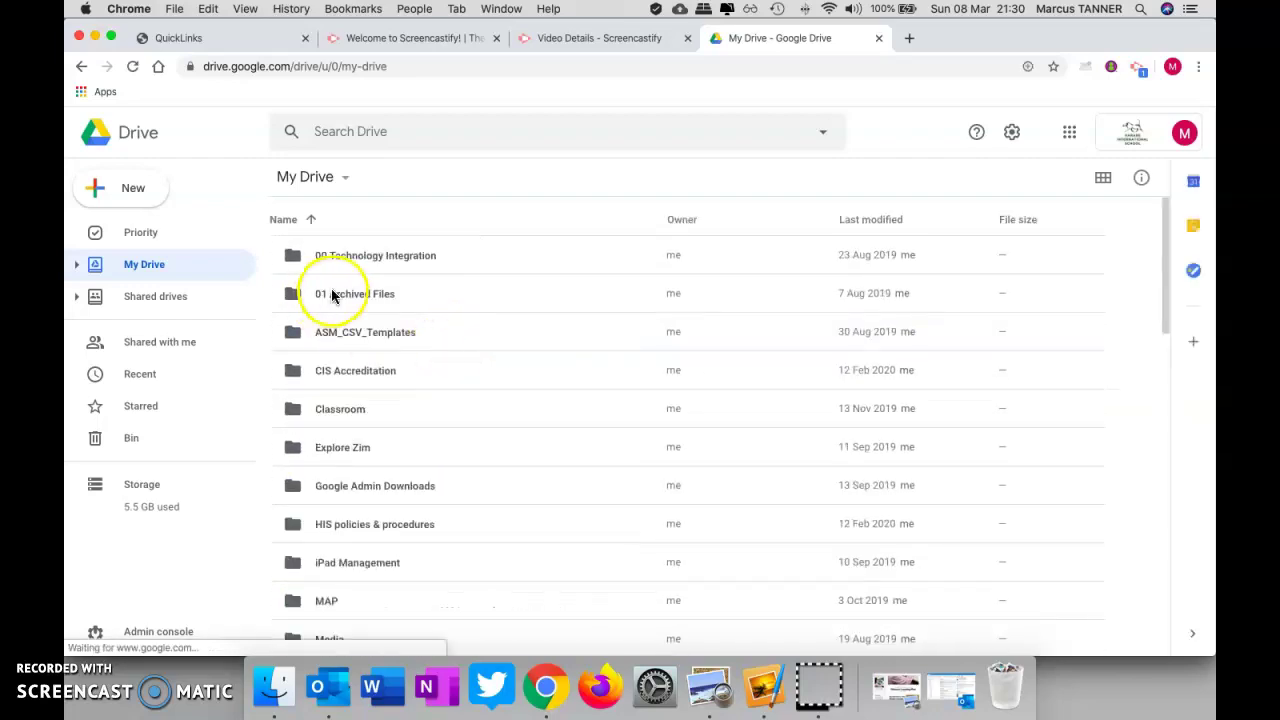
{"action": "scroll", "coordinate": [370, 476], "scroll_direction": "down", "scroll_amount": 5}
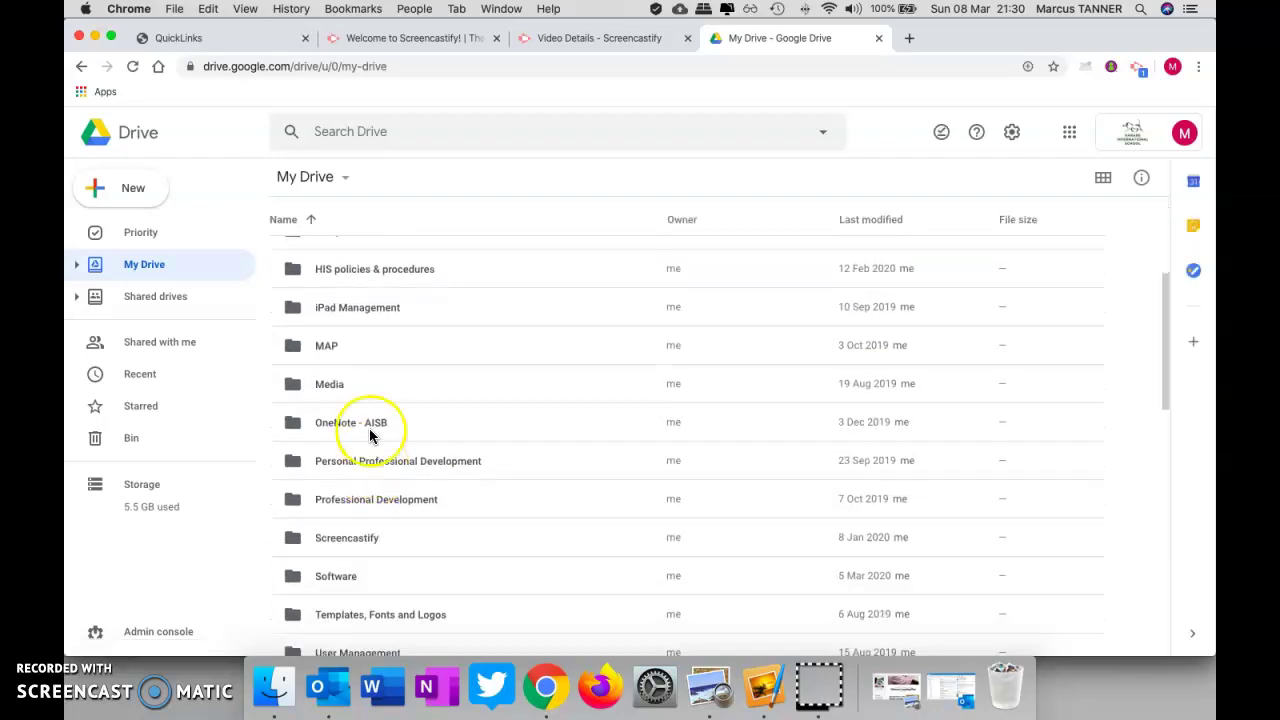
{"action": "left_click", "coordinate": [350, 537]}
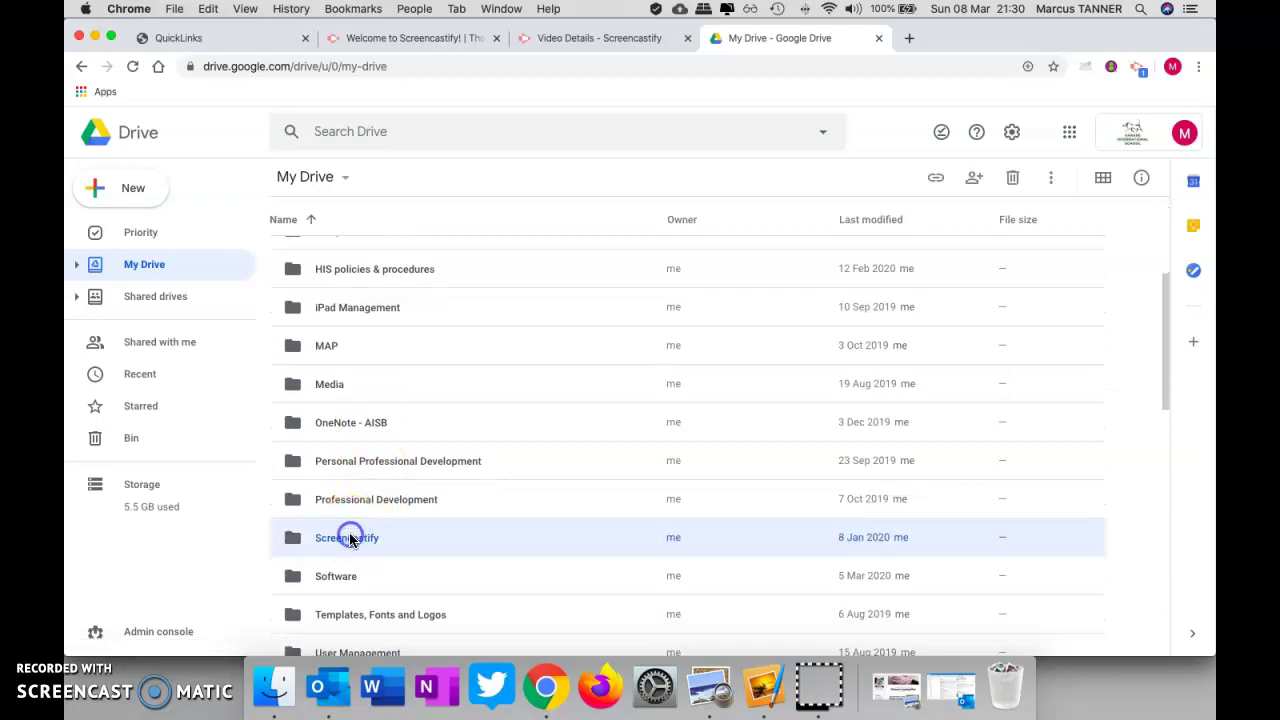
{"action": "double_click", "coordinate": [322, 541]}
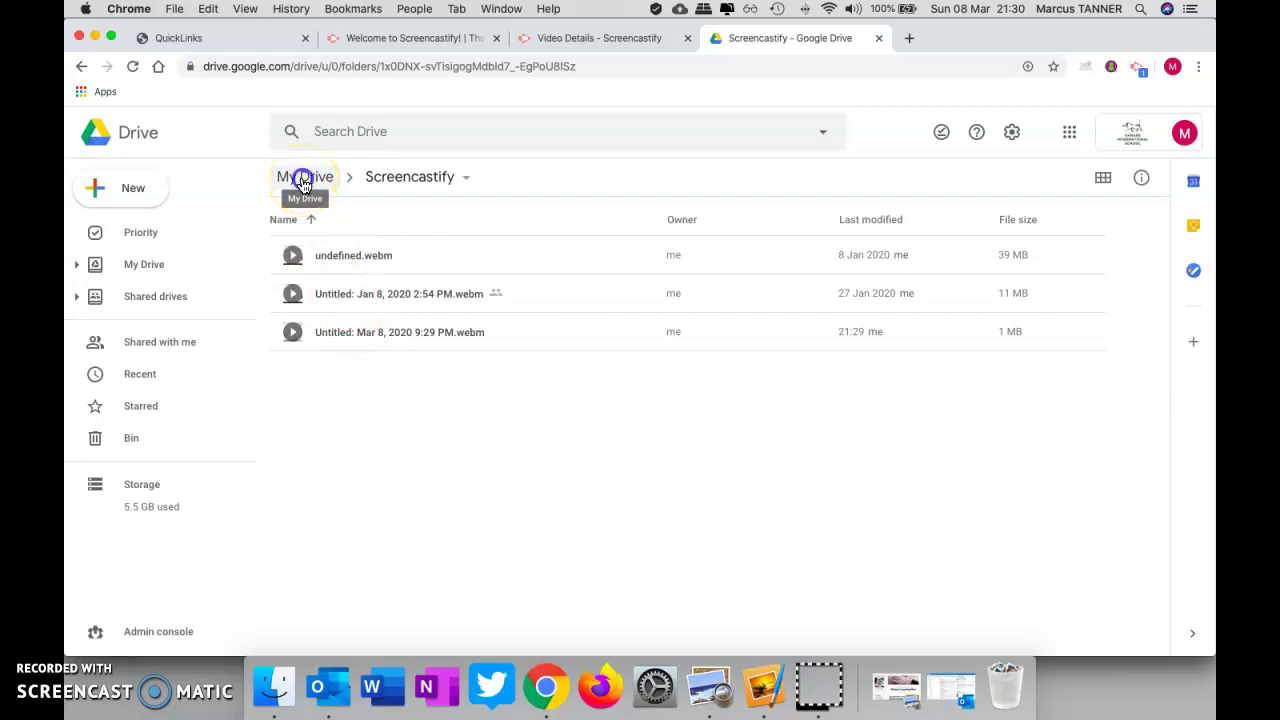
{"action": "left_click", "coordinate": [303, 180]}
- Back on the video page, scrub the 00:13 clip, then enter and exit trim keeping full length
{"action": "left_click", "coordinate": [607, 40]}
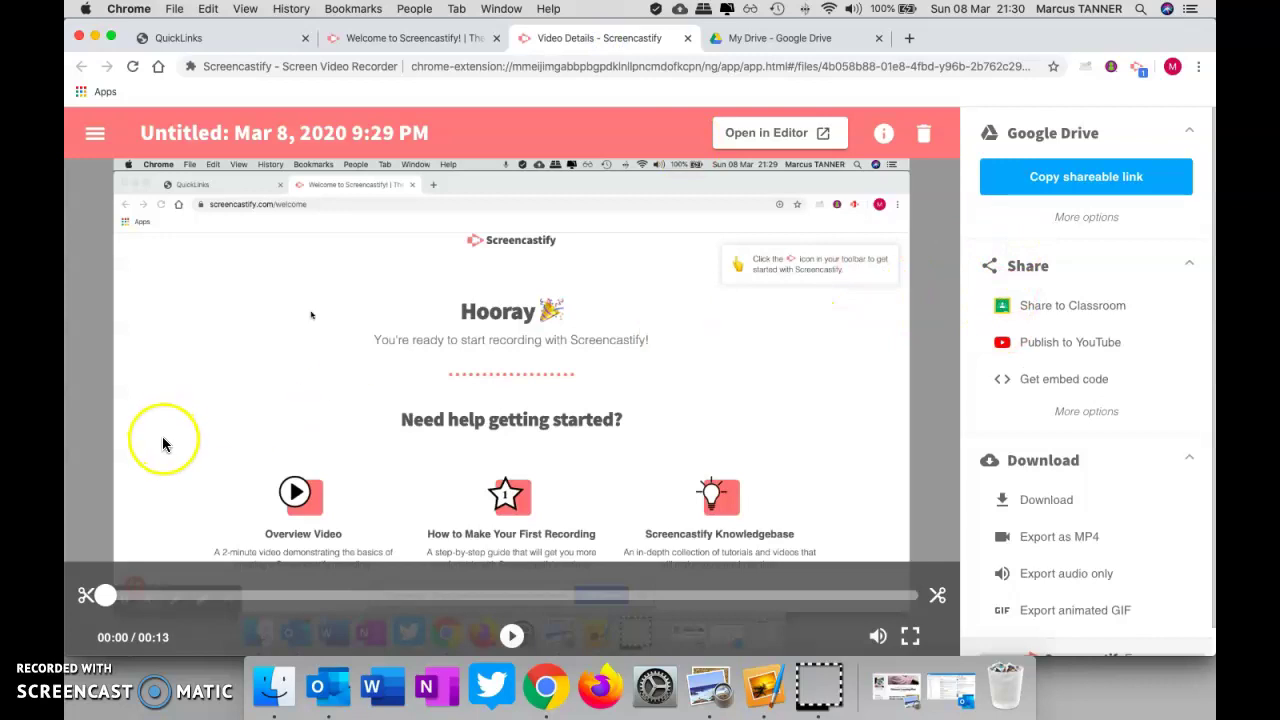
{"action": "left_click_drag", "start_coordinate": [115, 607], "coordinate": [87, 601]}
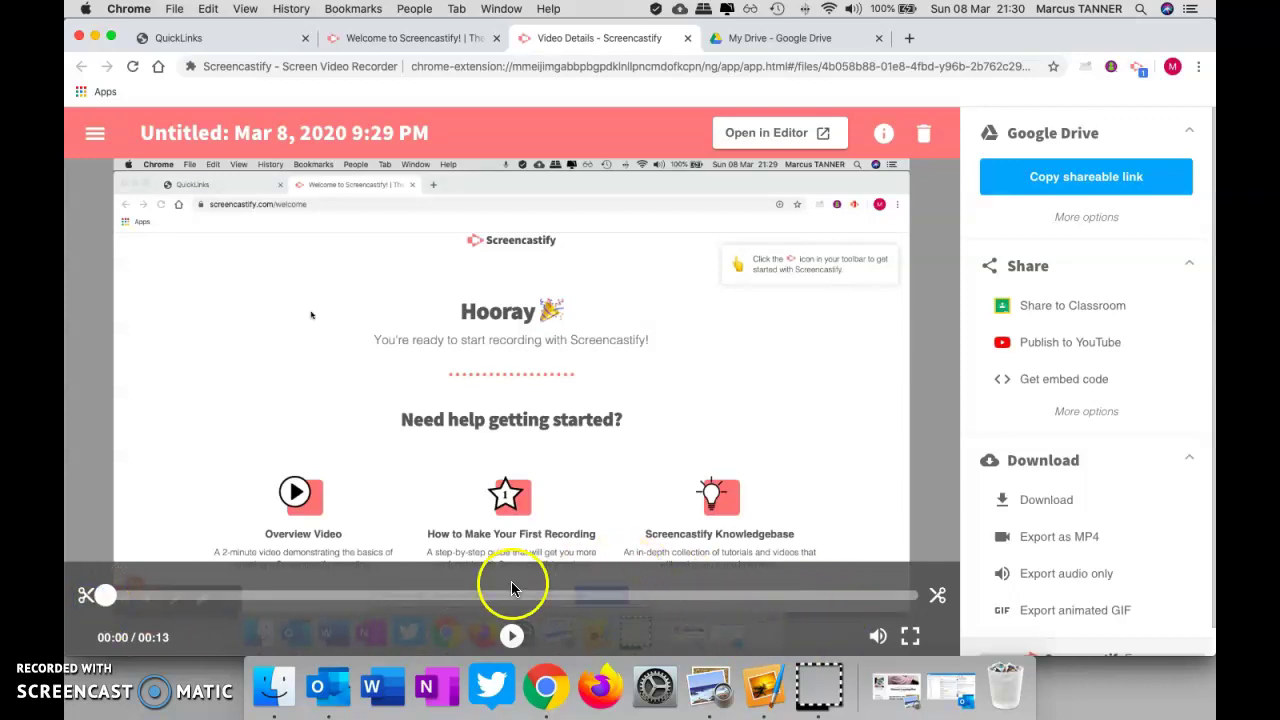
{"action": "left_click_drag", "start_coordinate": [103, 596], "coordinate": [226, 596]}
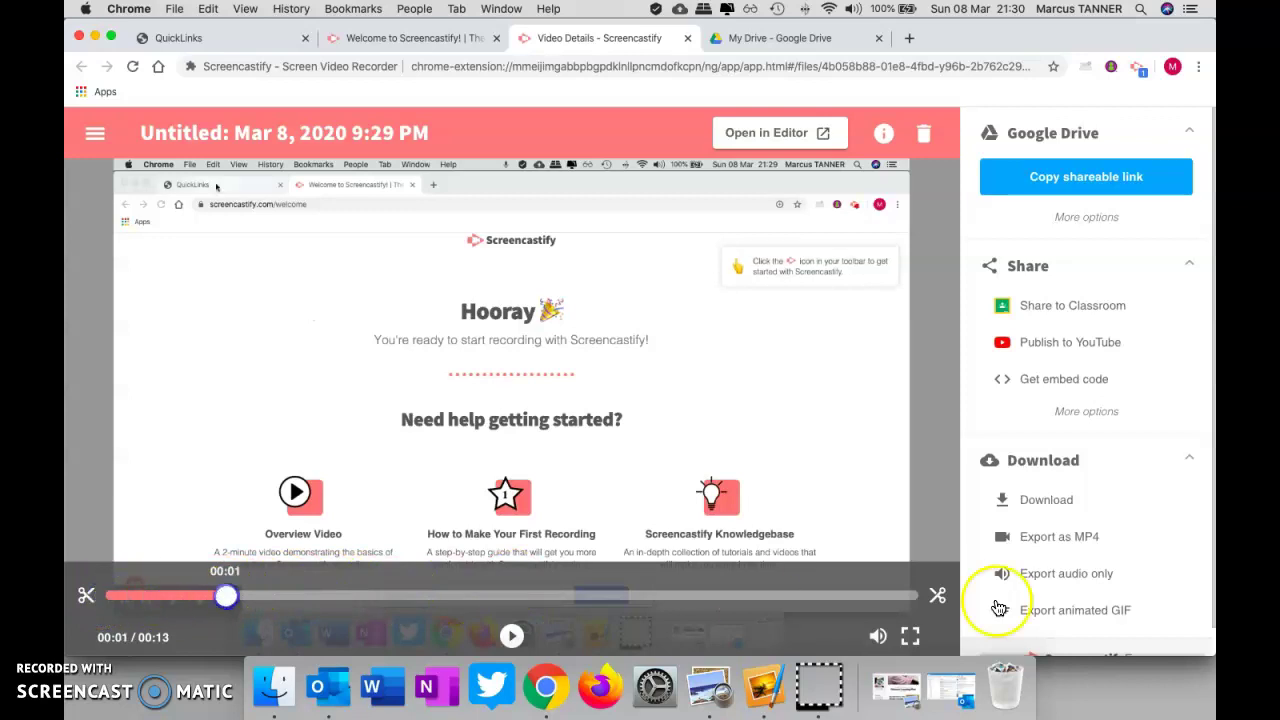
{"action": "left_click", "coordinate": [937, 595]}
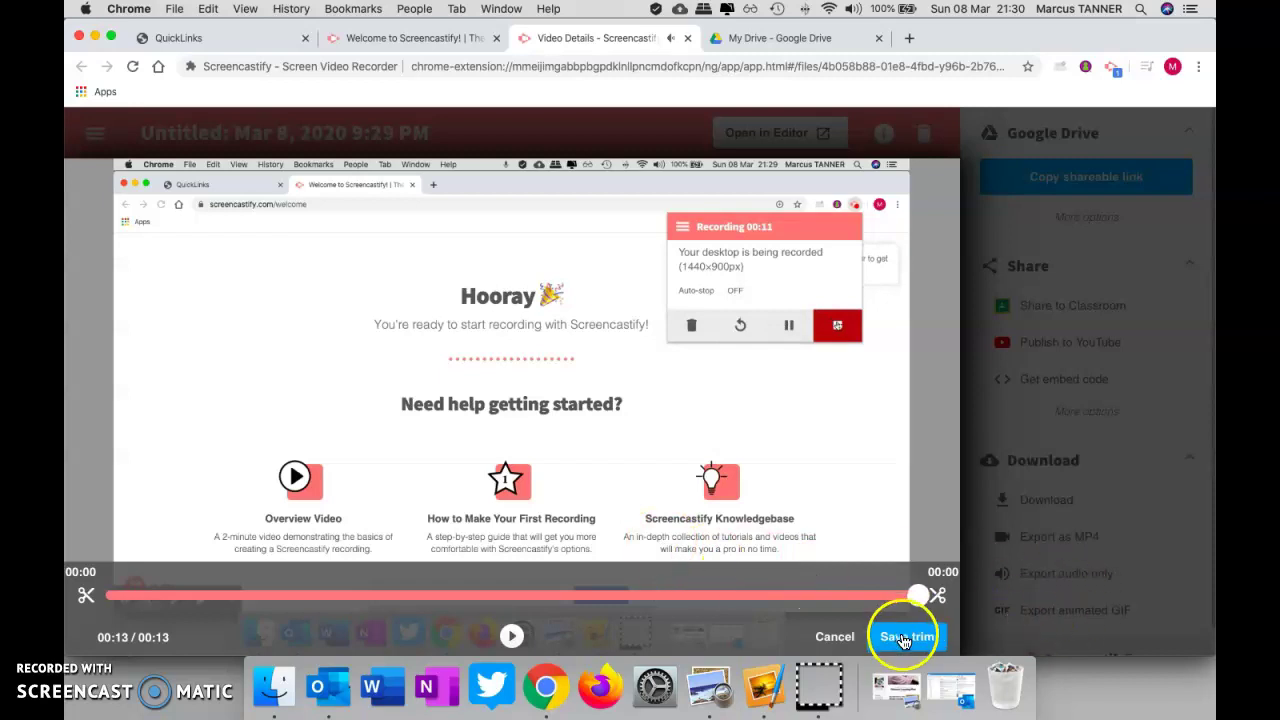
{"action": "left_click", "coordinate": [834, 636]}
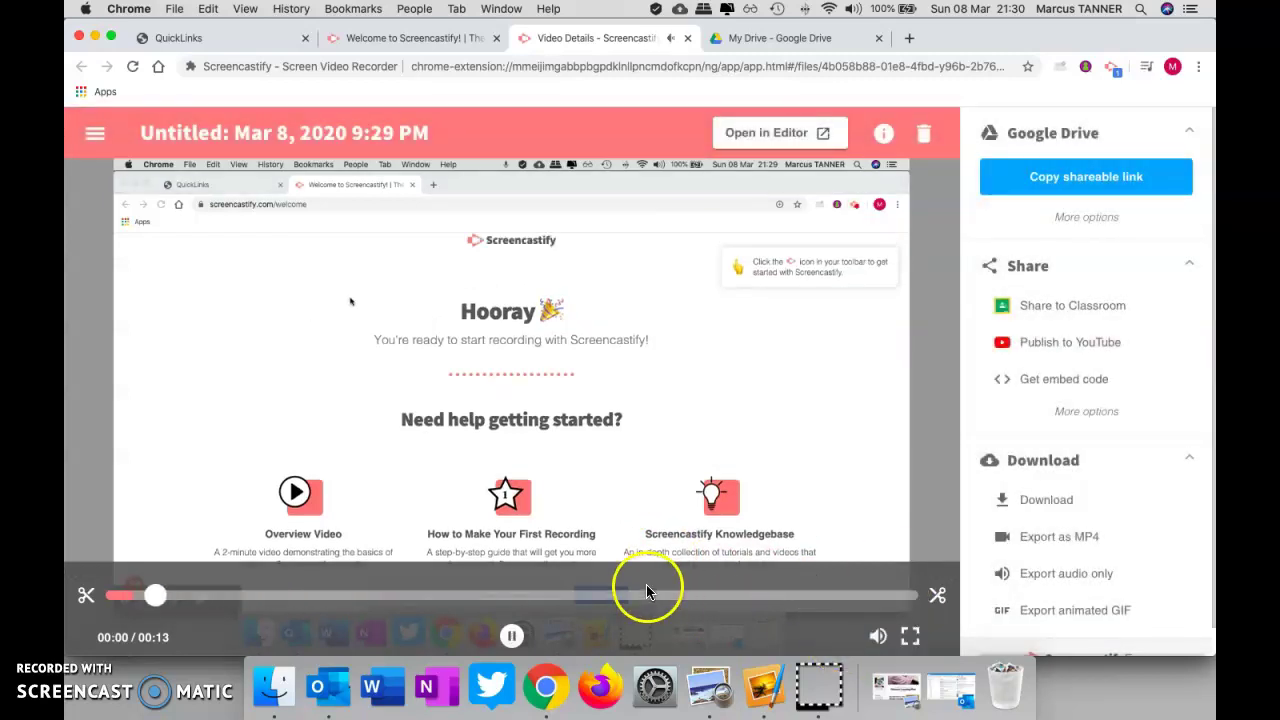
{"action": "left_click", "coordinate": [600, 535]}
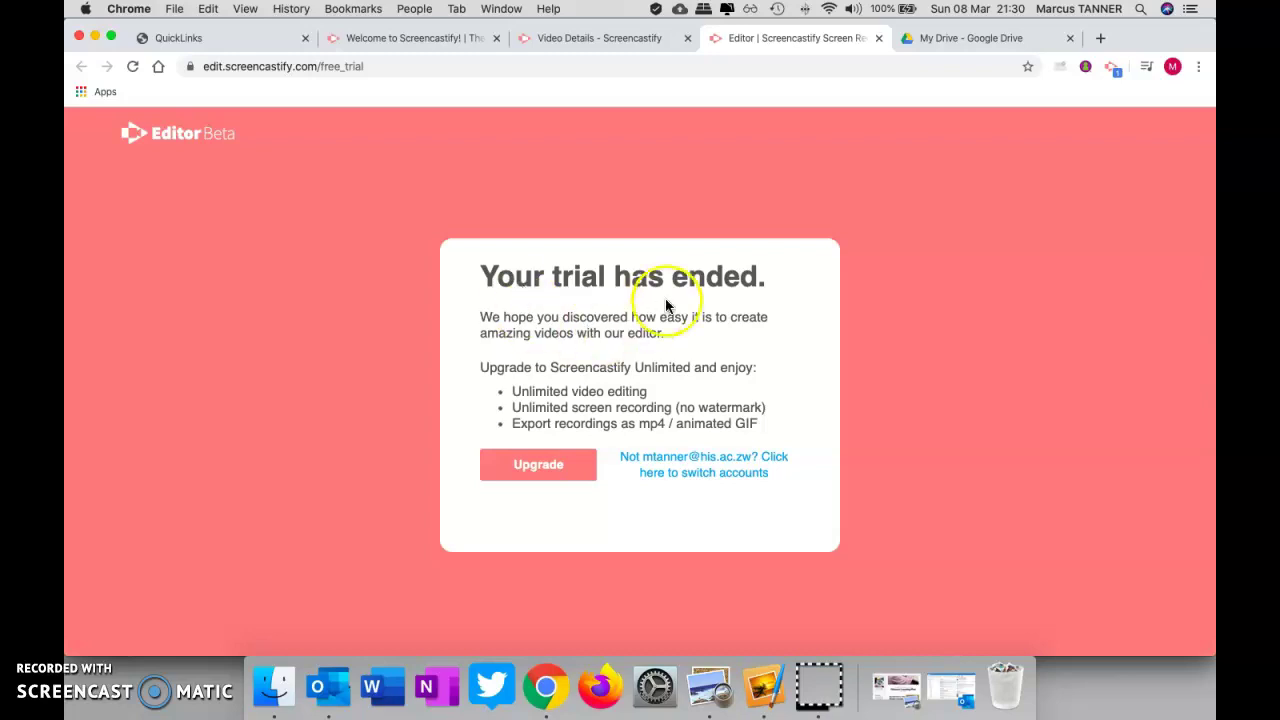
{"action": "left_click", "coordinate": [877, 40]}
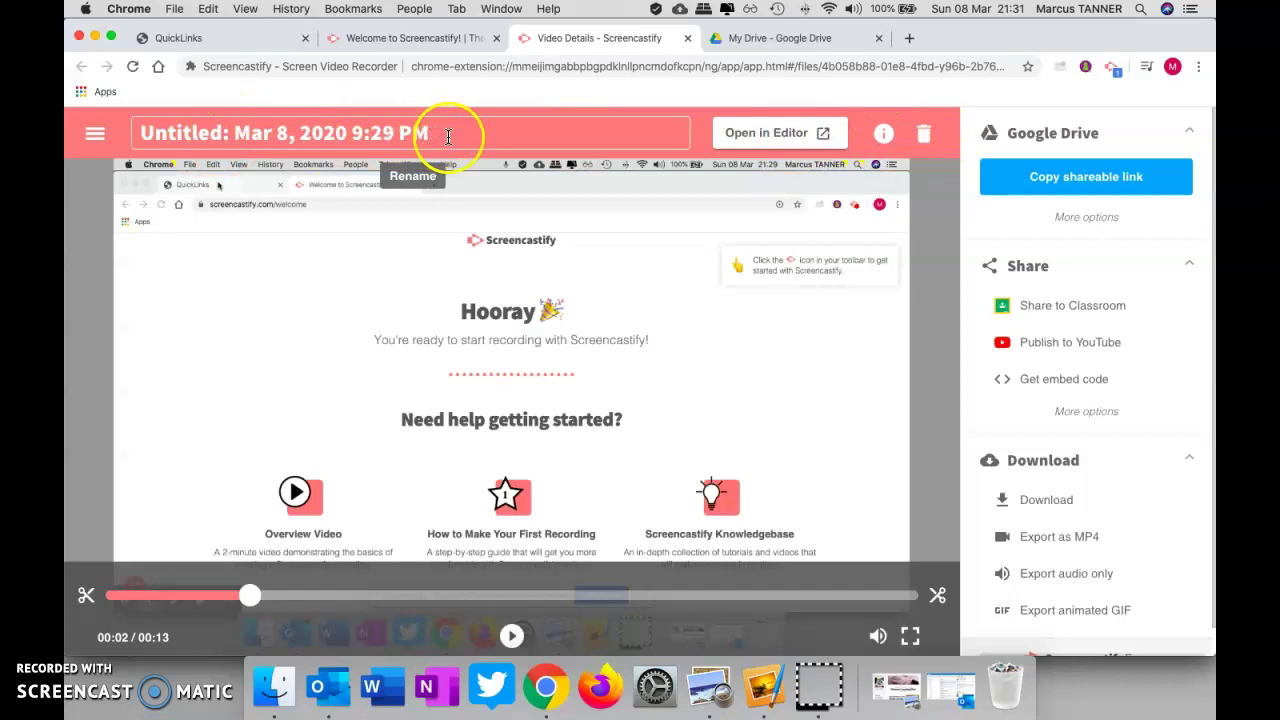
- Open the title 'Untitled: Mar 8, 2020 9:29 PM' for editing in a Rename box
{"action": "left_click", "coordinate": [133, 132]}
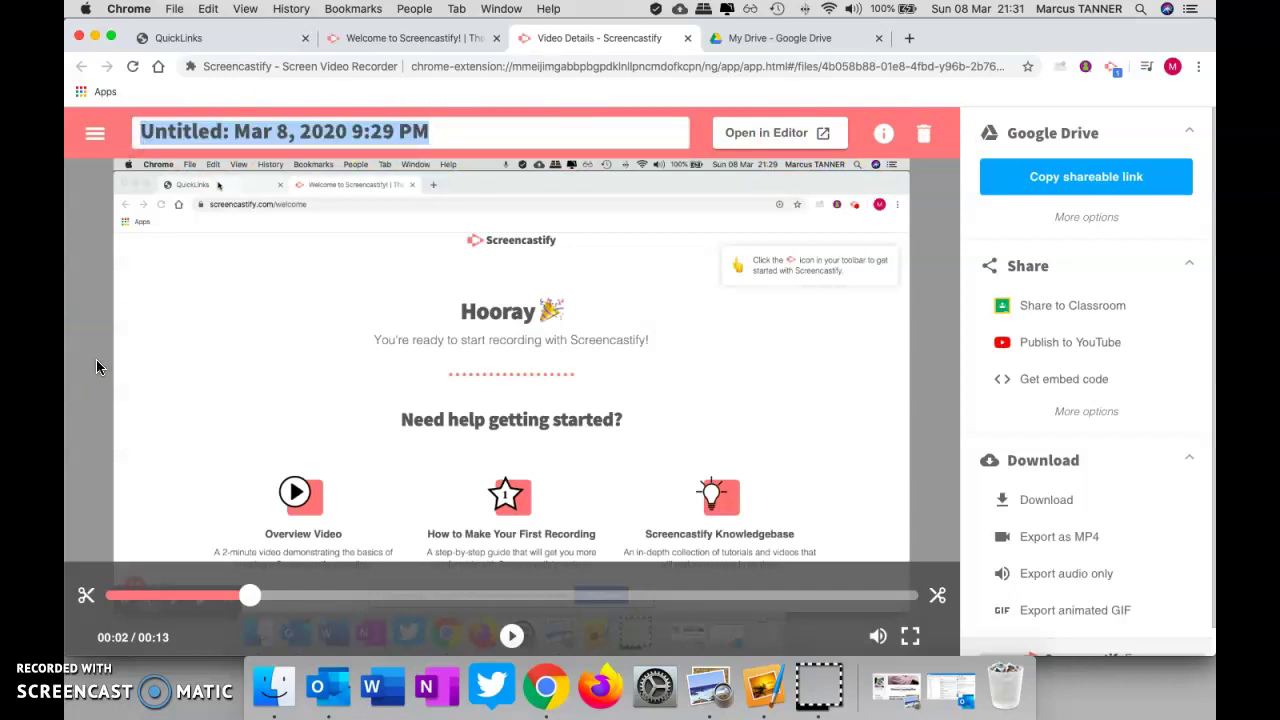